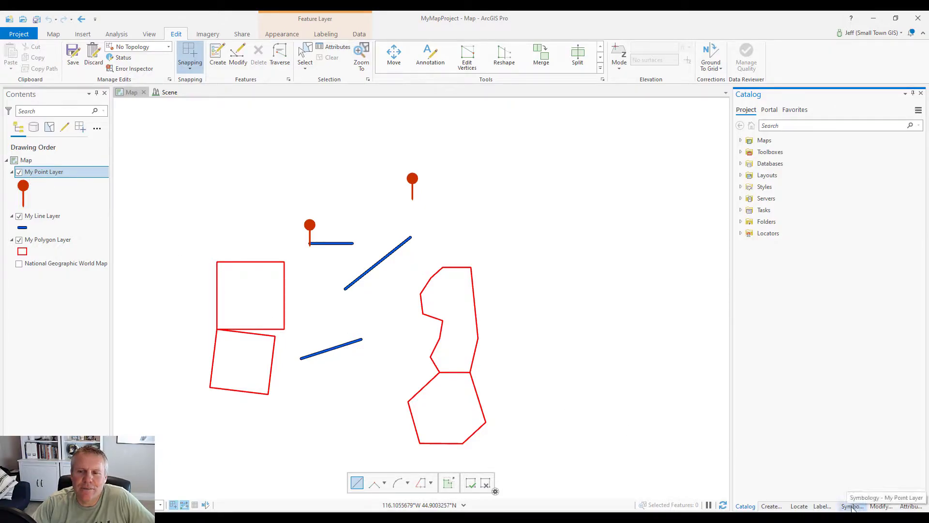
- In My Point Layer's symbology, set the rotation field to Rotation so the pins rotate by it
click(852, 506)
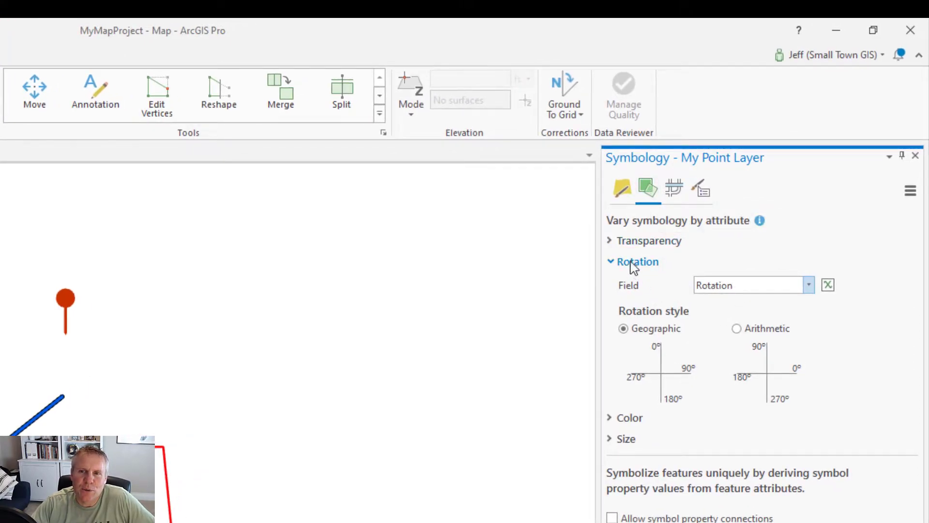
click(811, 287)
click(726, 349)
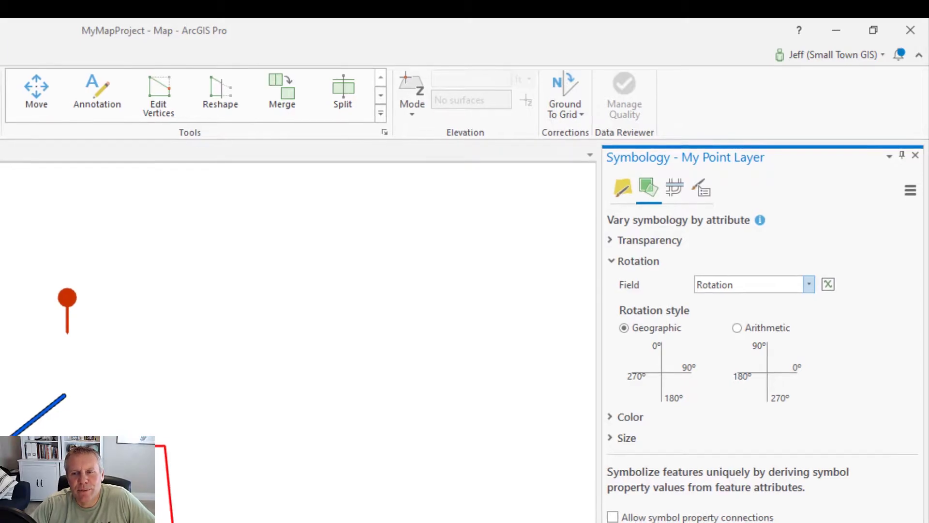
- Box-select the pin and the short line, then remove the line so only the pin is selected
click(129, 80)
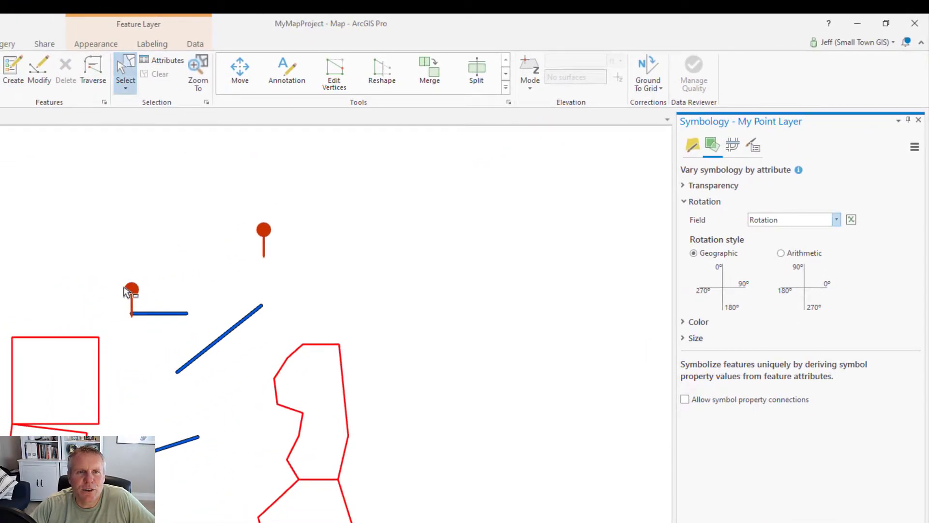
drag(121, 278, 163, 334)
drag(174, 299, 179, 324)
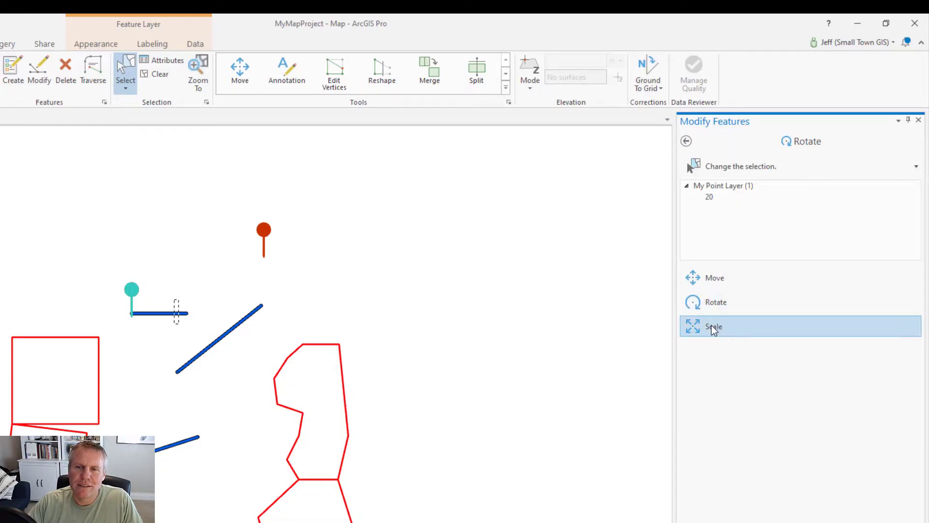
- Rotate the pin interactively about its anchor, ending near +37.88°
click(717, 304)
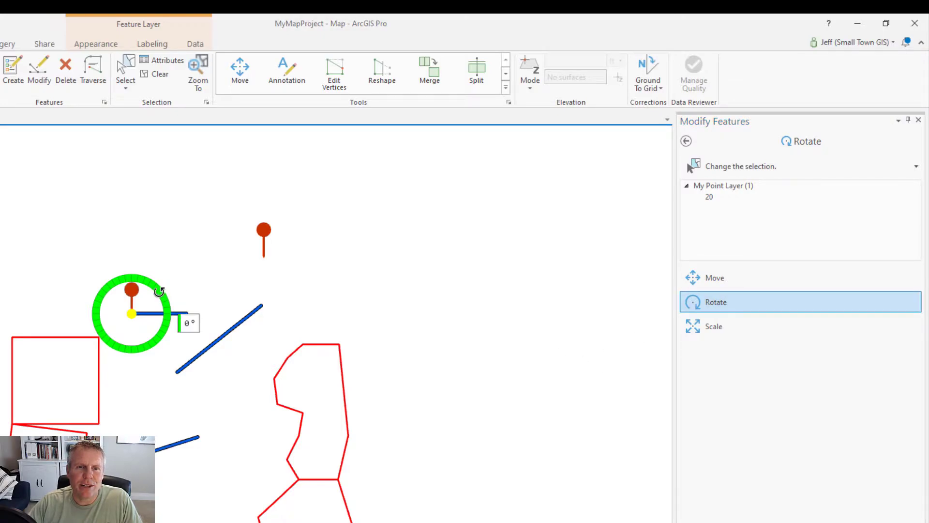
drag(159, 292, 159, 332)
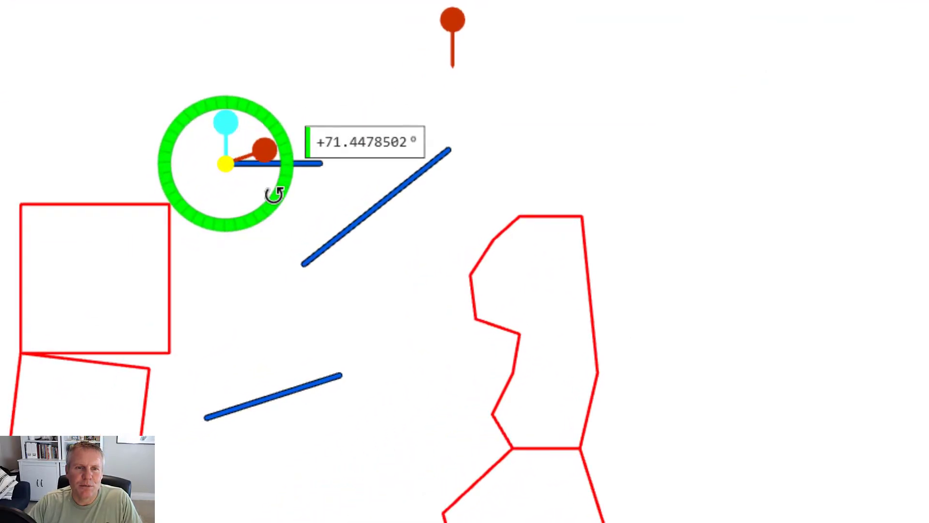
drag(274, 194, 282, 188)
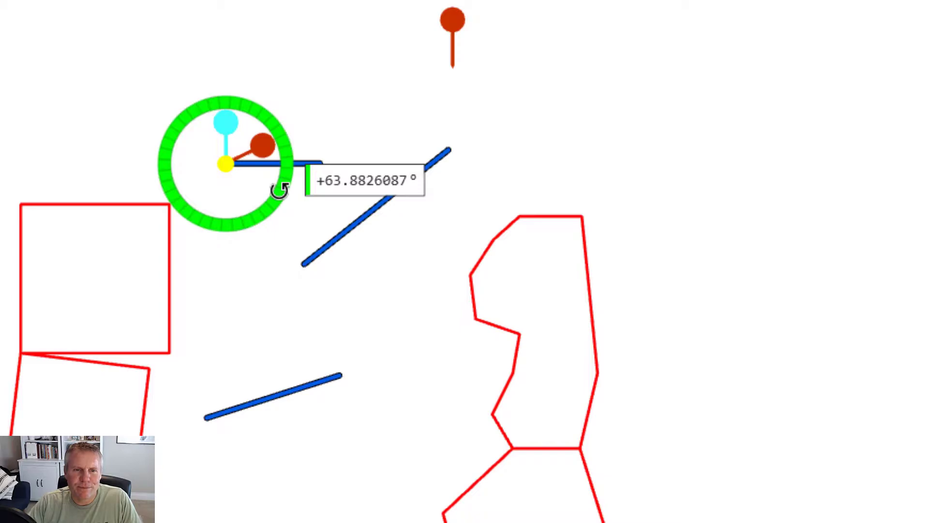
drag(282, 182, 299, 159)
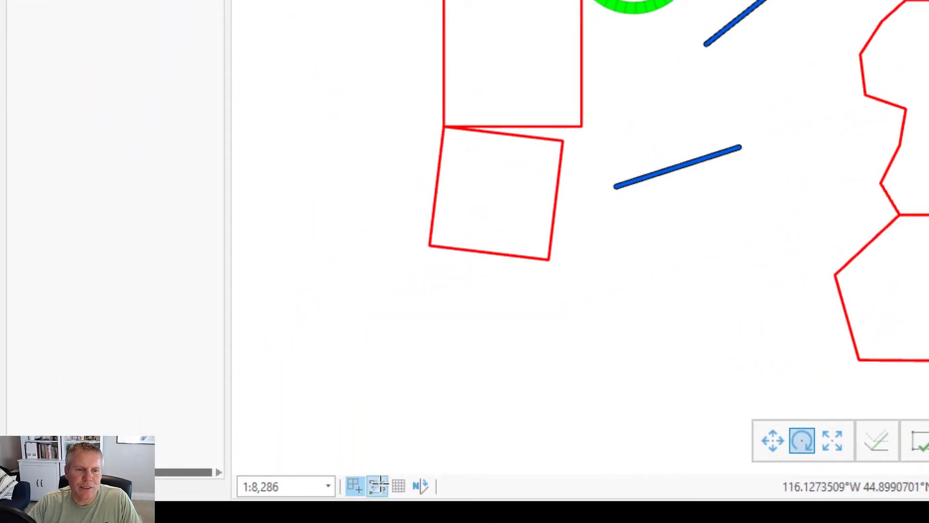
- Toggle dynamic constraints off and on, swinging the pin left and back toward vertical
click(378, 485)
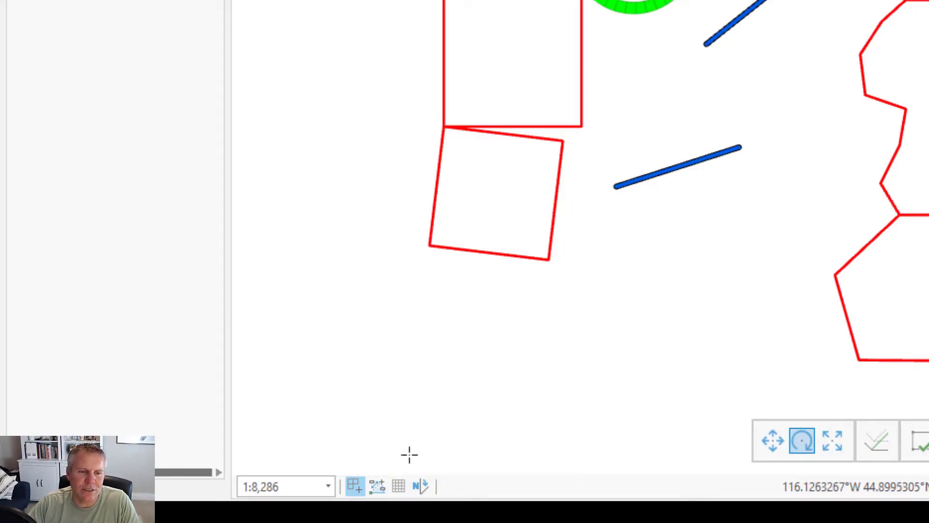
click(377, 486)
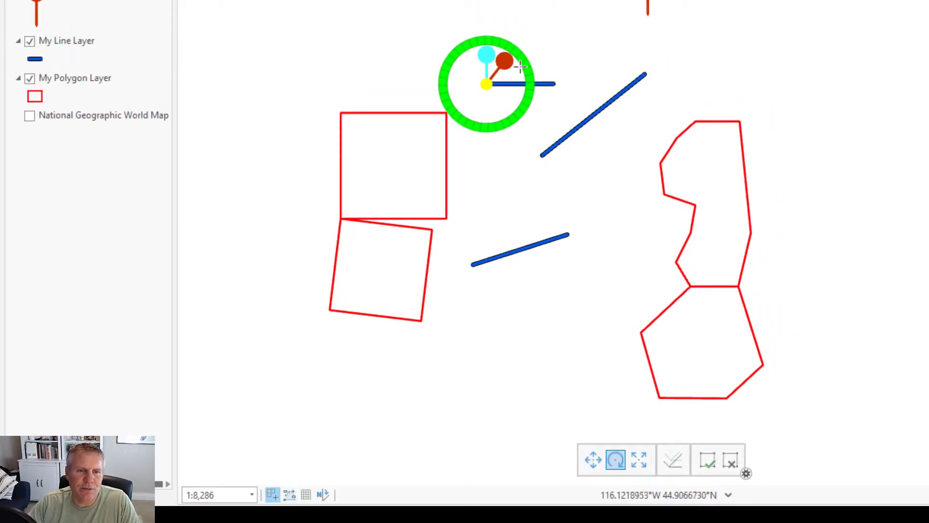
drag(524, 52, 453, 56)
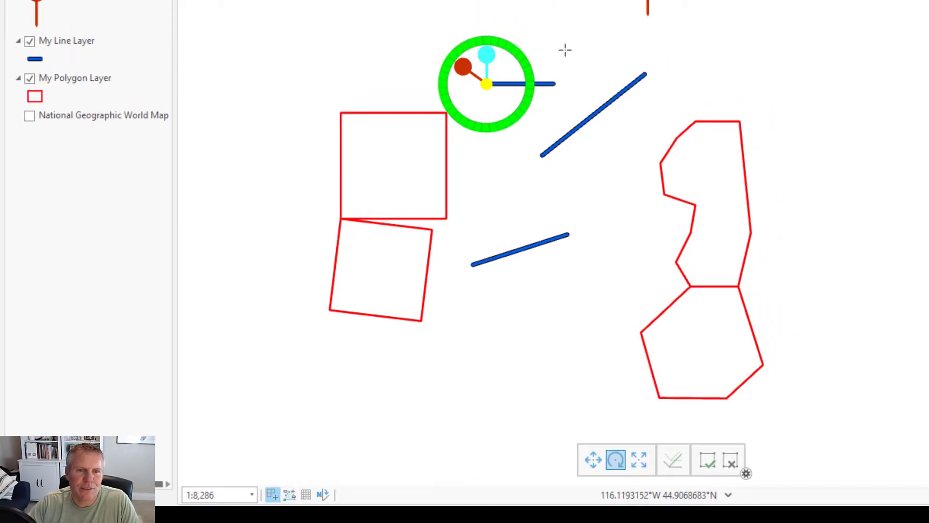
drag(510, 46, 533, 46)
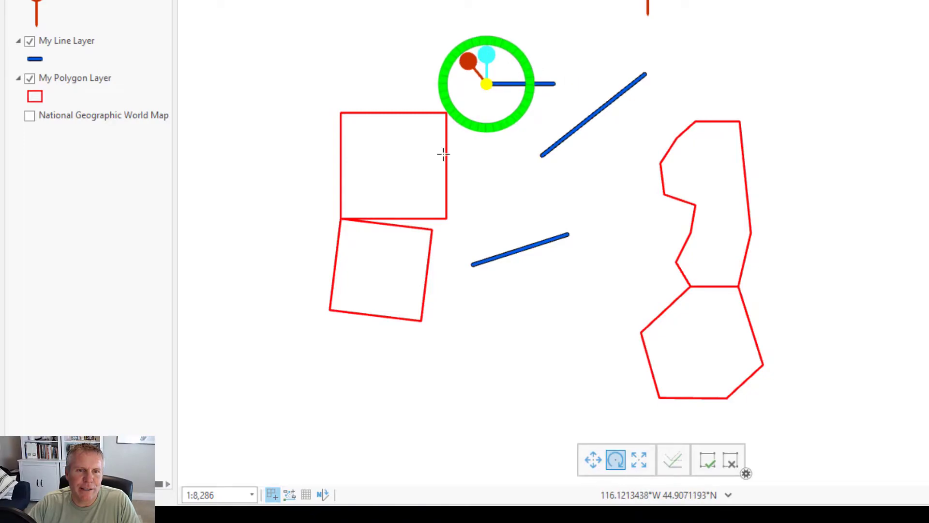
- With snapping on, rotate the pin to a snapped angle and finish, storing Rotation 36
click(289, 494)
mouse_move(524, 52)
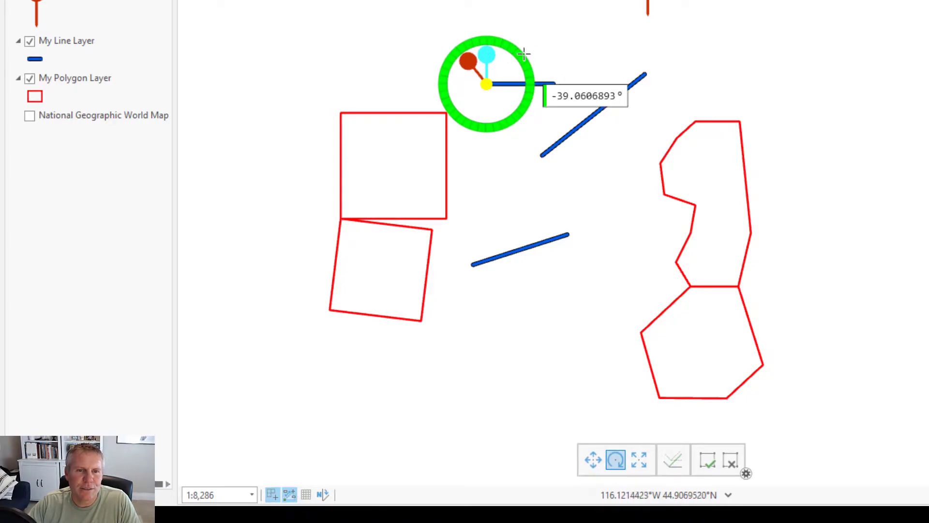
drag(525, 54, 536, 115)
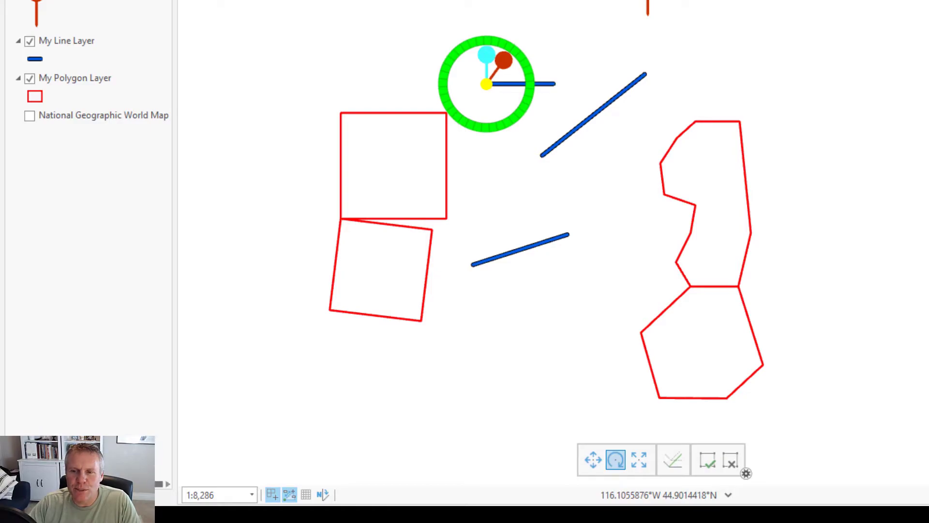
click(706, 462)
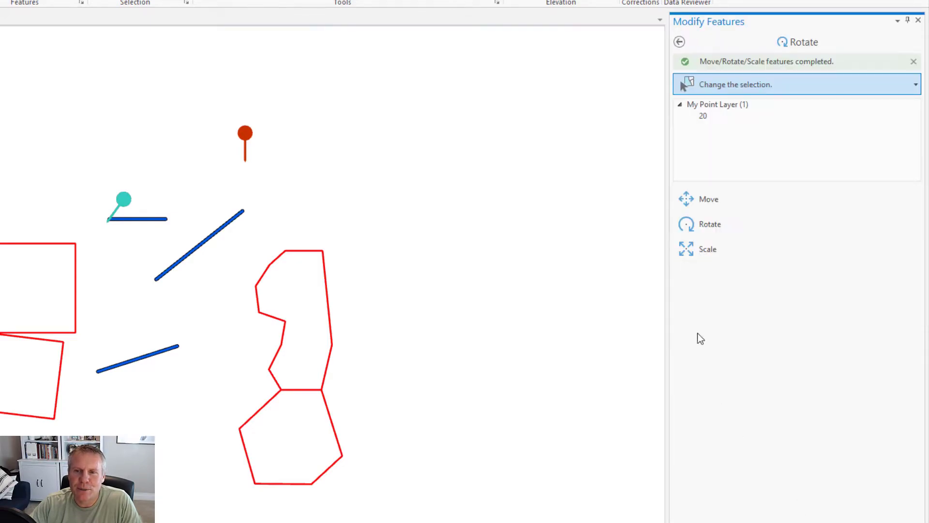
- Rotate the pin exactly 45 degrees through the Angle box, then reopen the angle entry
click(707, 224)
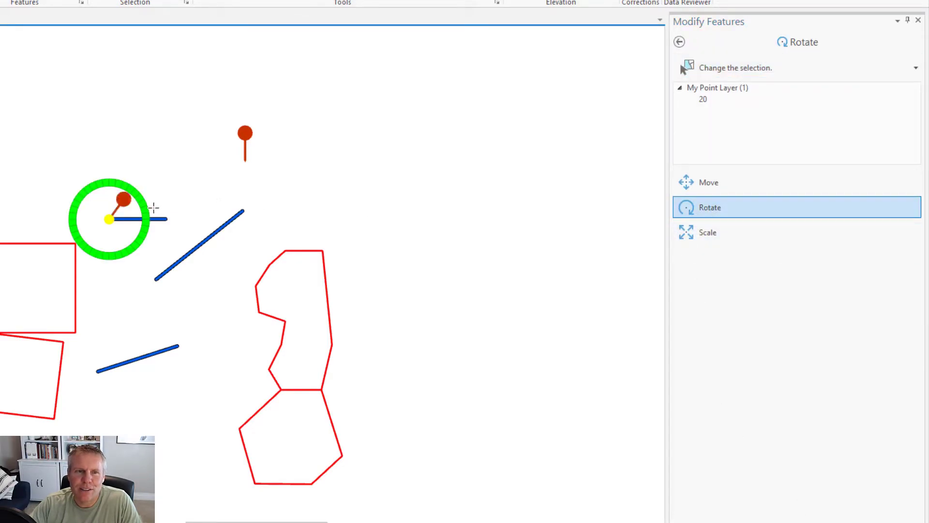
key(a)
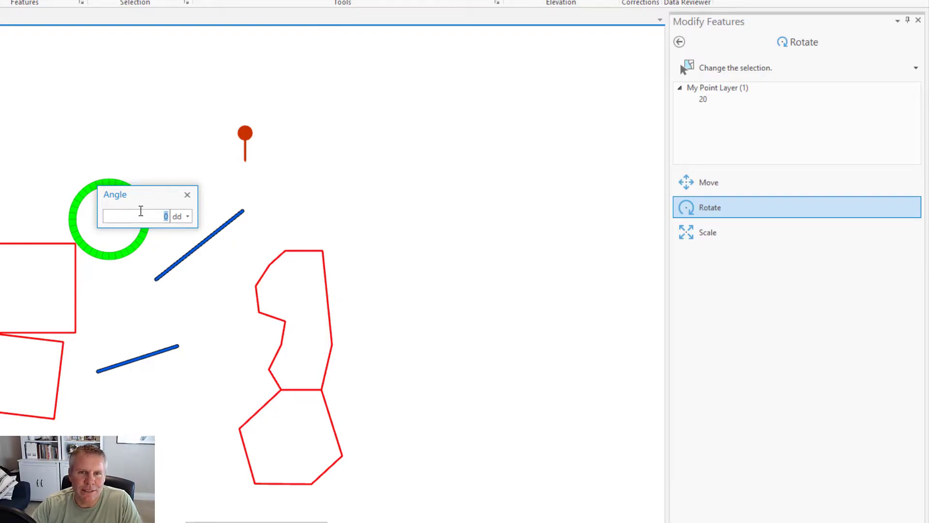
text(45)
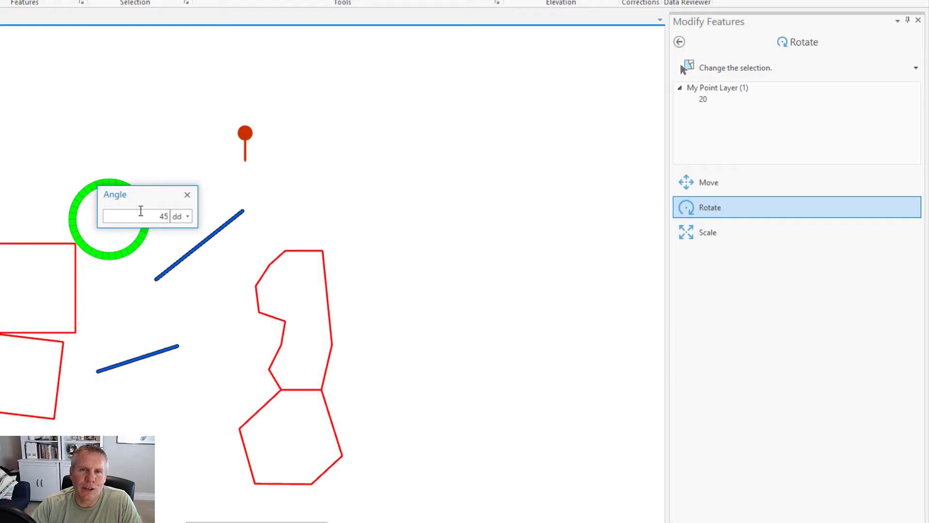
key(Return)
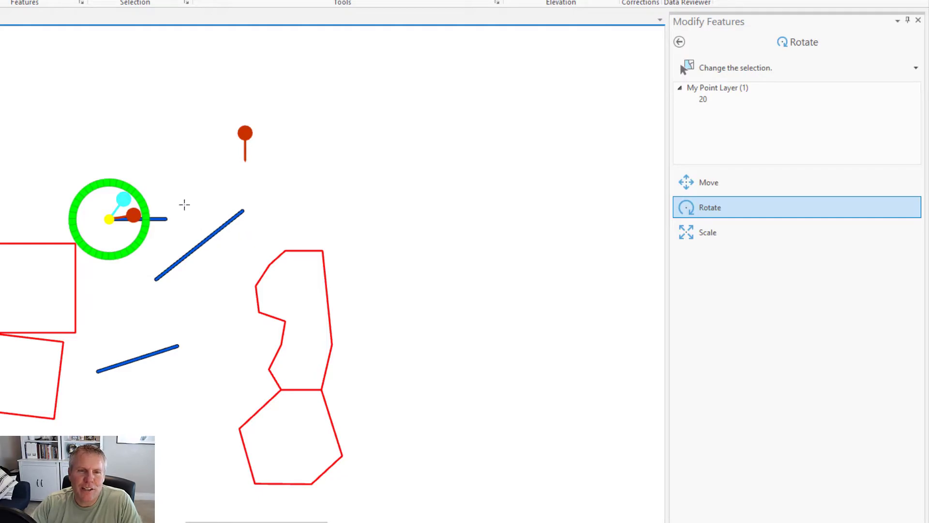
key(a)
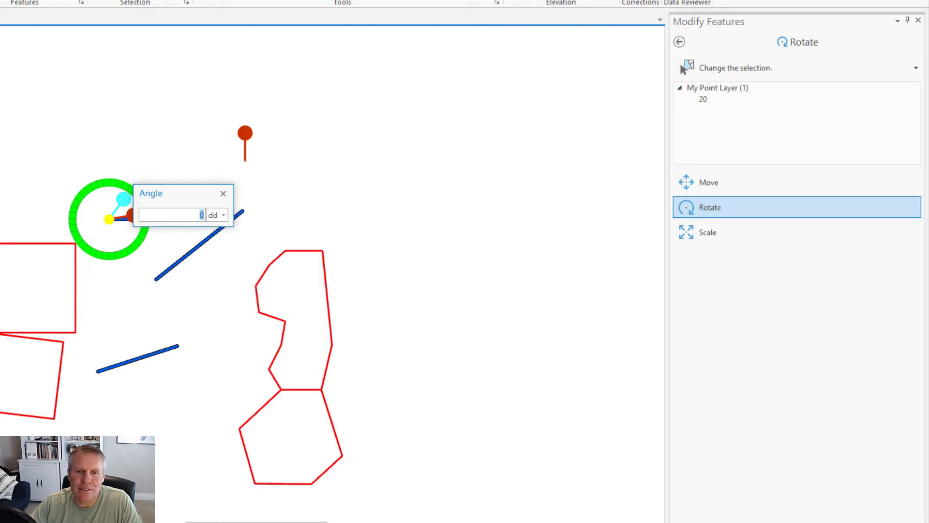
- Cancel the pending rotation, then set the pin's Rotation attribute to 45, then -45
click(223, 194)
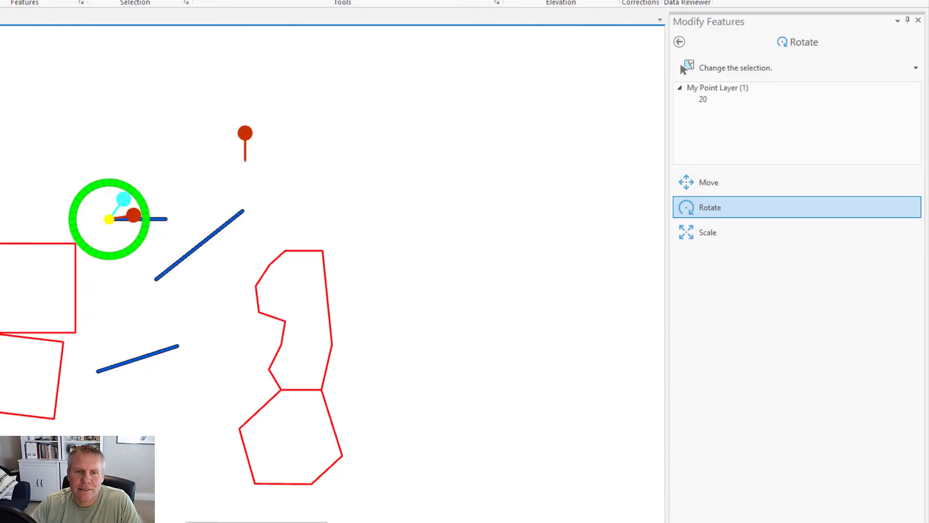
key(Escape)
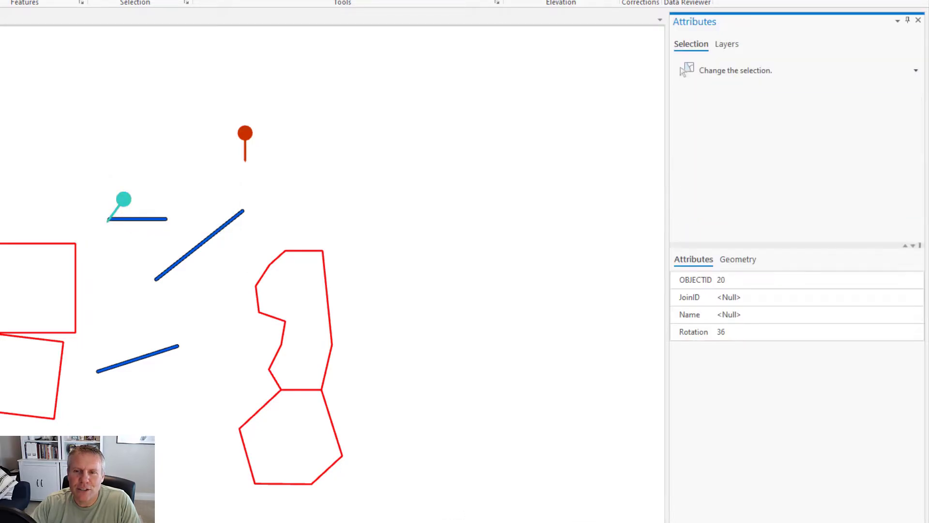
click(738, 332)
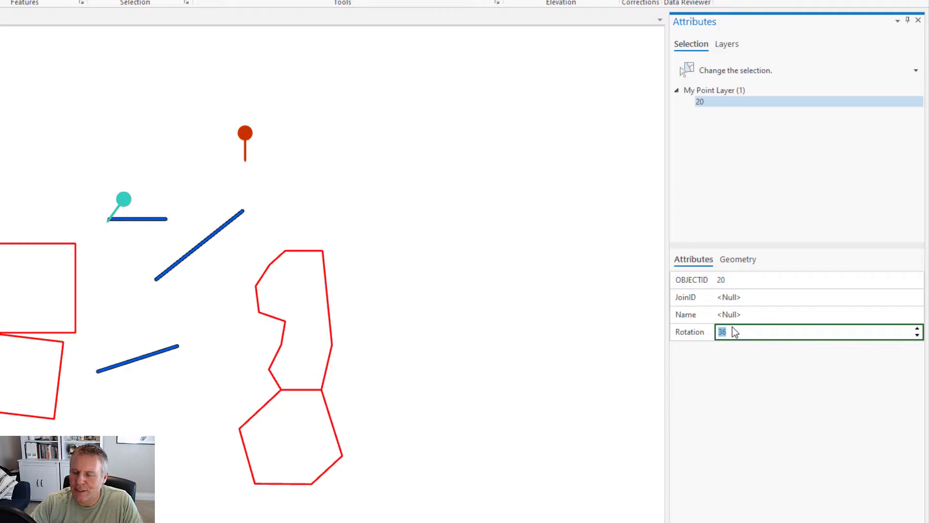
text(45)
key(Return)
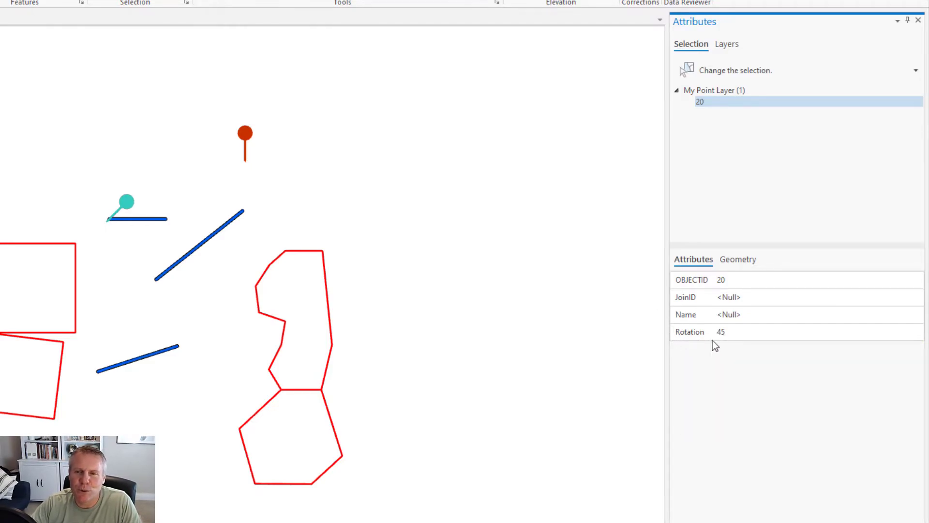
click(740, 332)
text(-45)
key(Return)
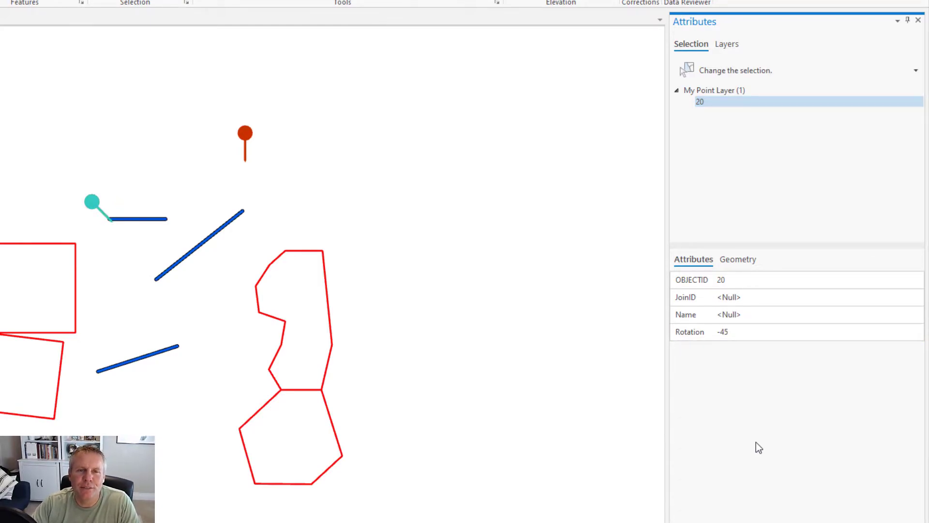
- Set the cyan point's Rotation attribute to 350, then change it to -350
click(736, 333)
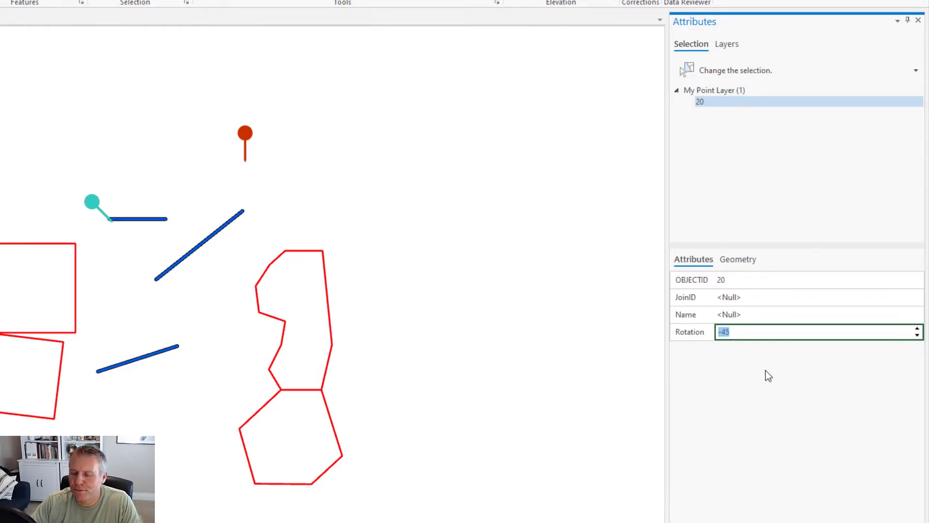
text(350)
key(Return)
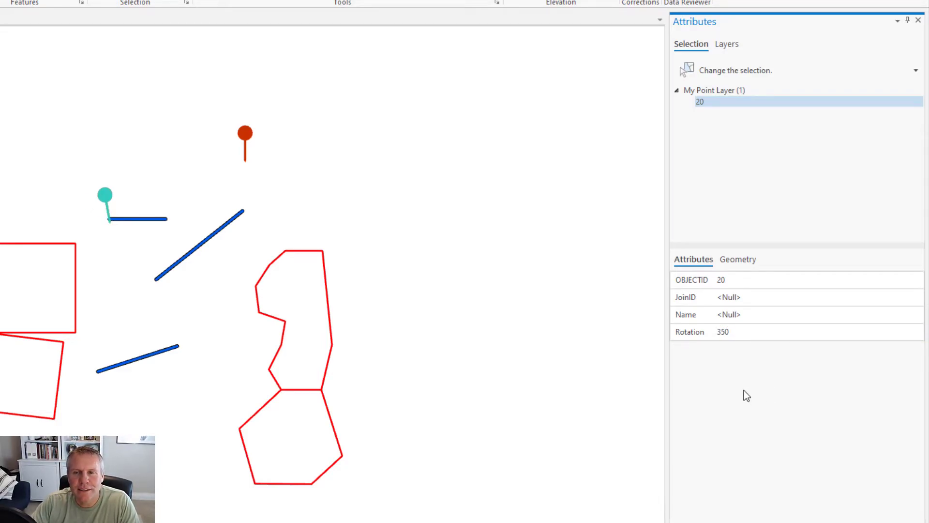
click(744, 332)
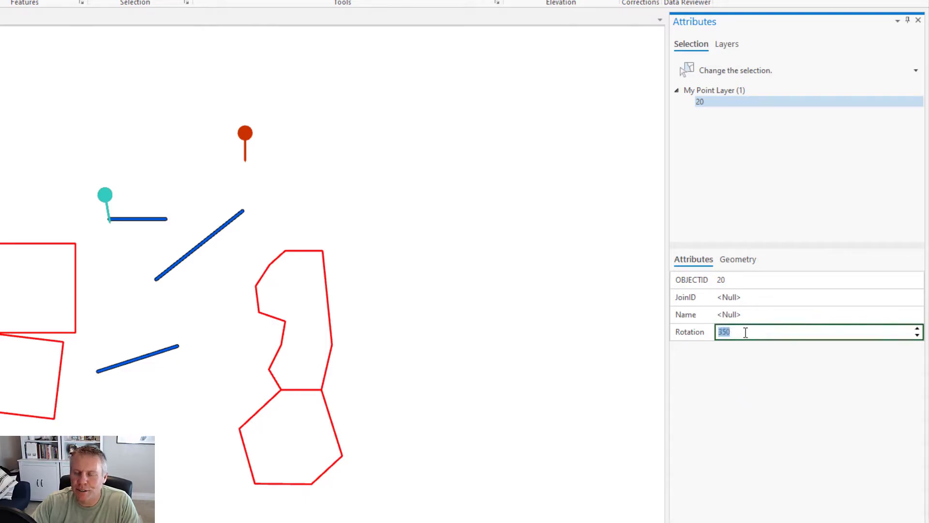
text(-)
key(Return)
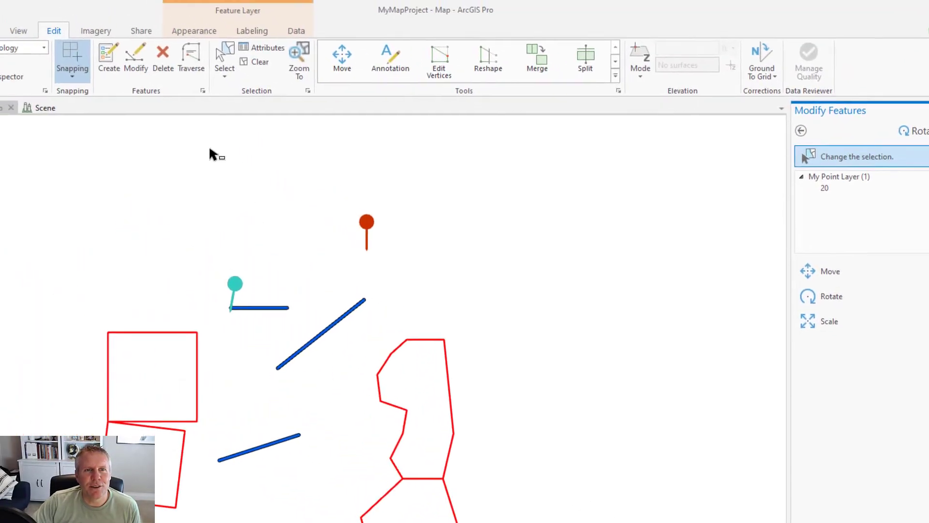
- Leave the Rotate tool, passing through Scale and Move, with nothing selected
click(141, 65)
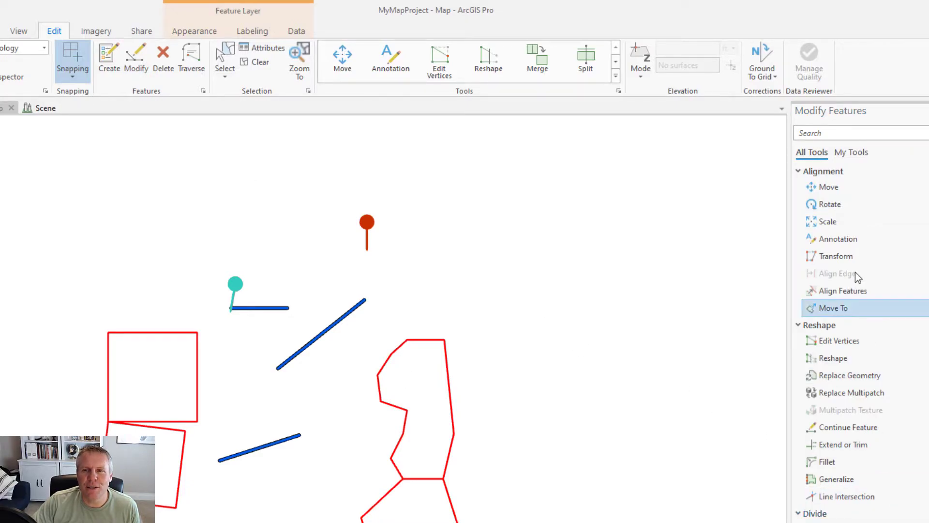
click(828, 223)
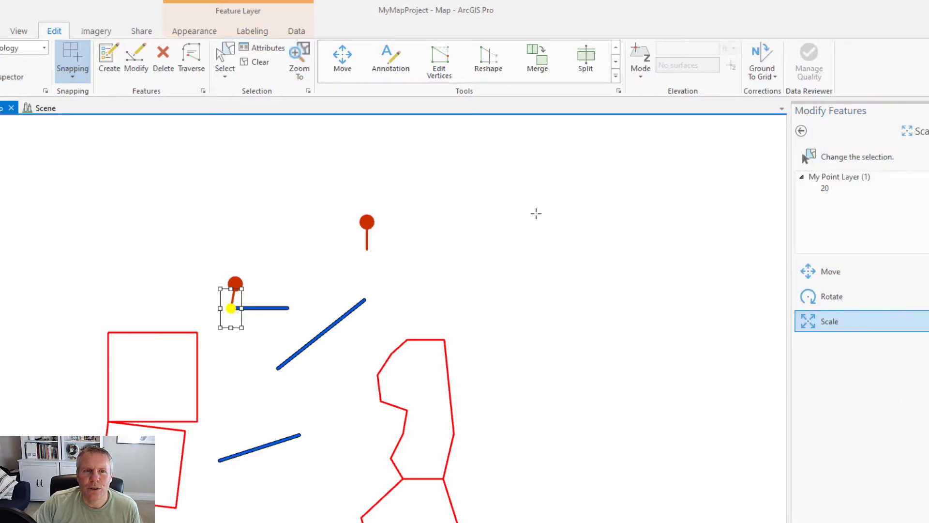
click(340, 60)
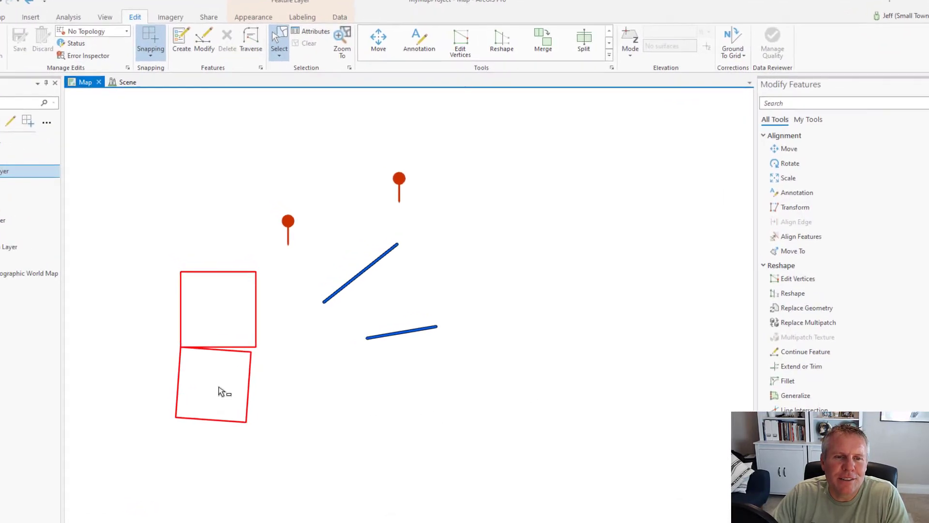
- Rotate the lower square about its top-left vertex, snapping its edge to the square above, and finish
click(224, 392)
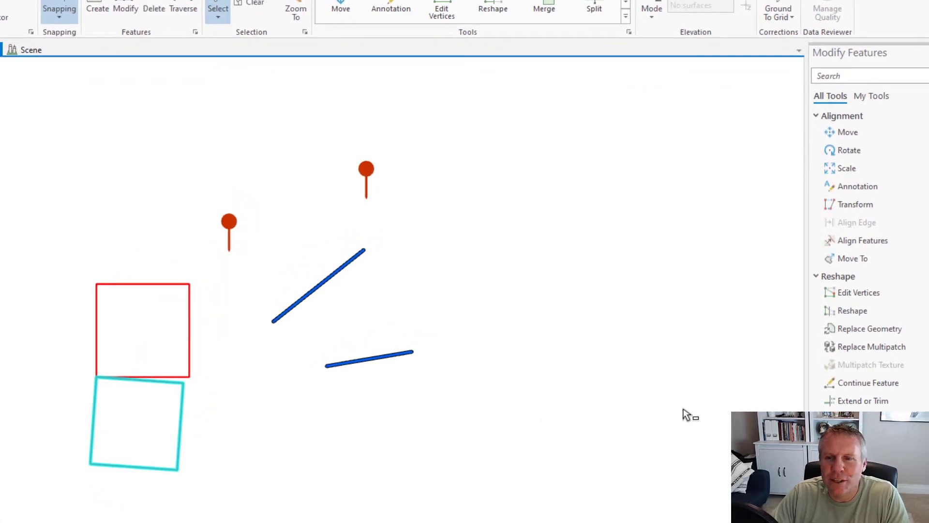
click(849, 150)
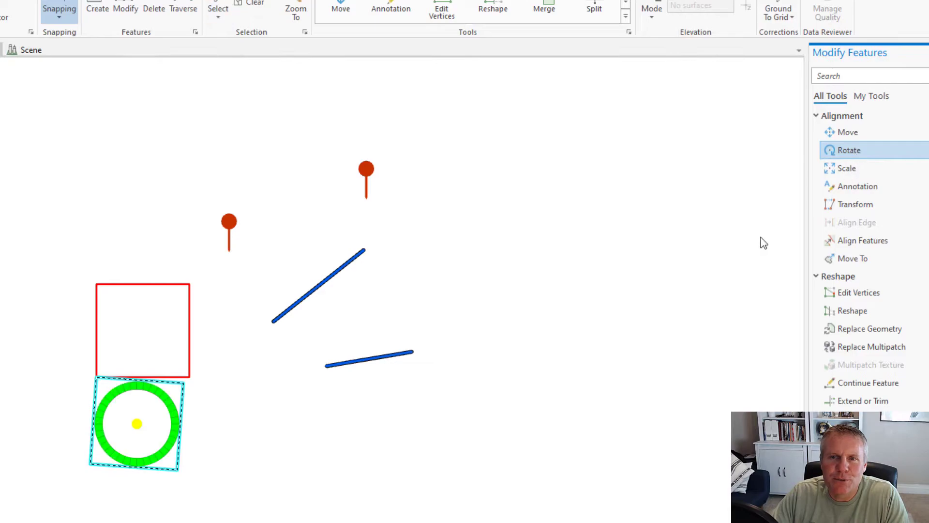
drag(96, 377, 96, 377)
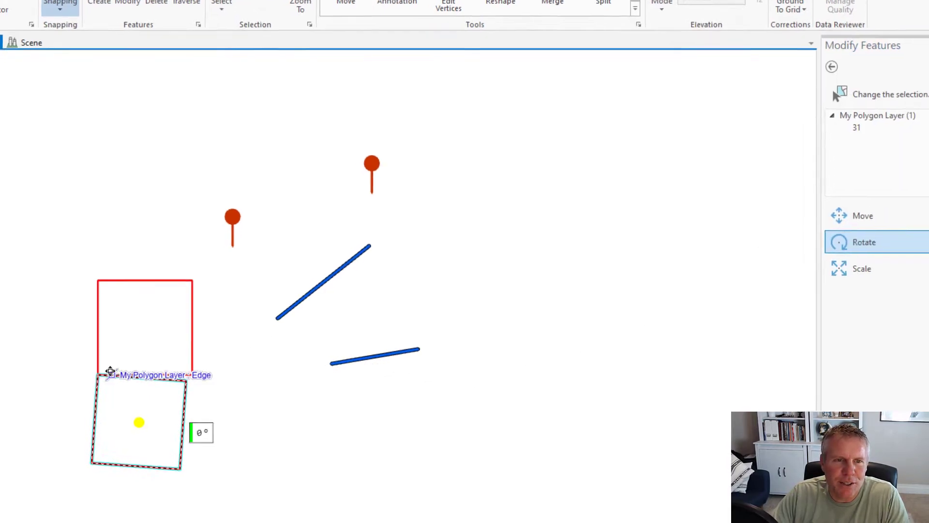
key(ctrl)
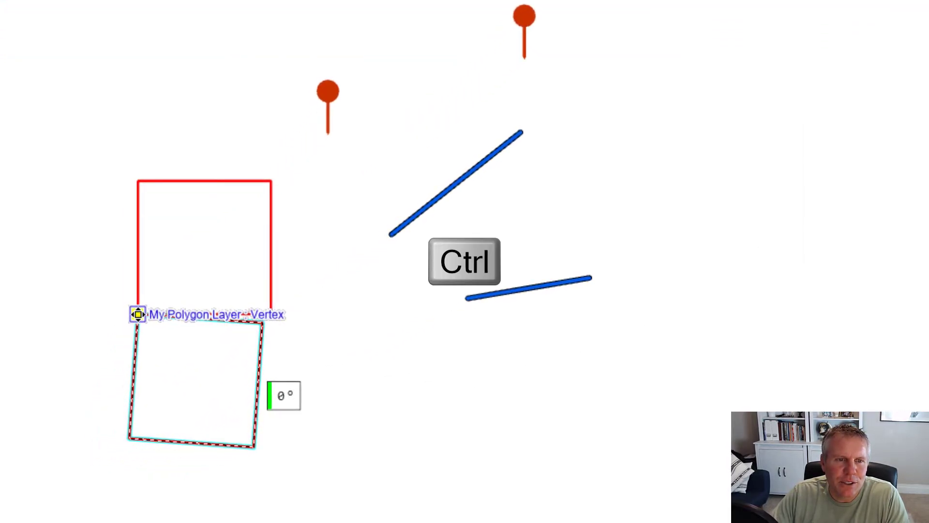
ctrl+click(139, 315)
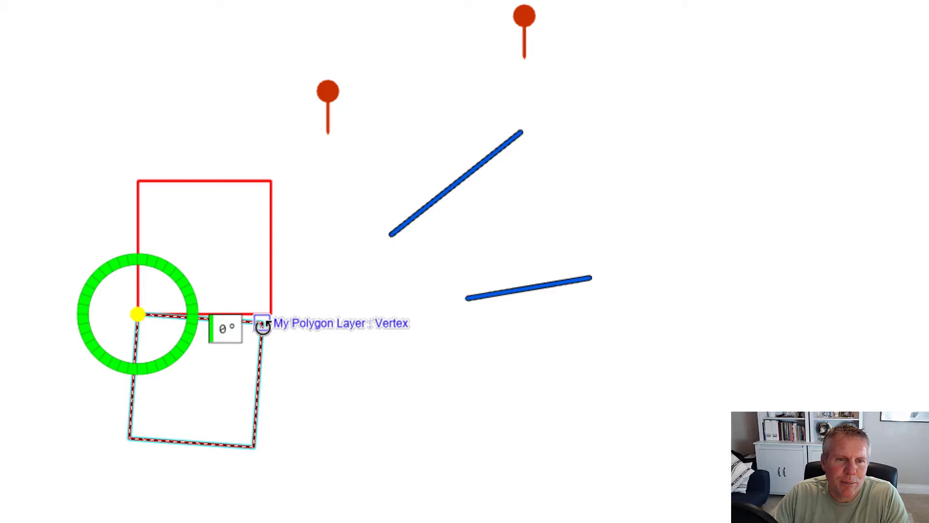
key(s)
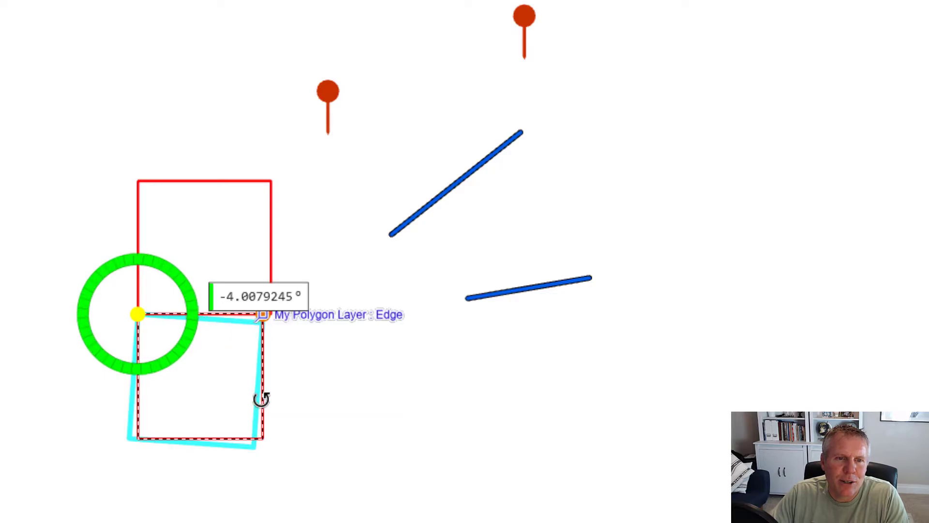
scroll(264, 322, up, 4)
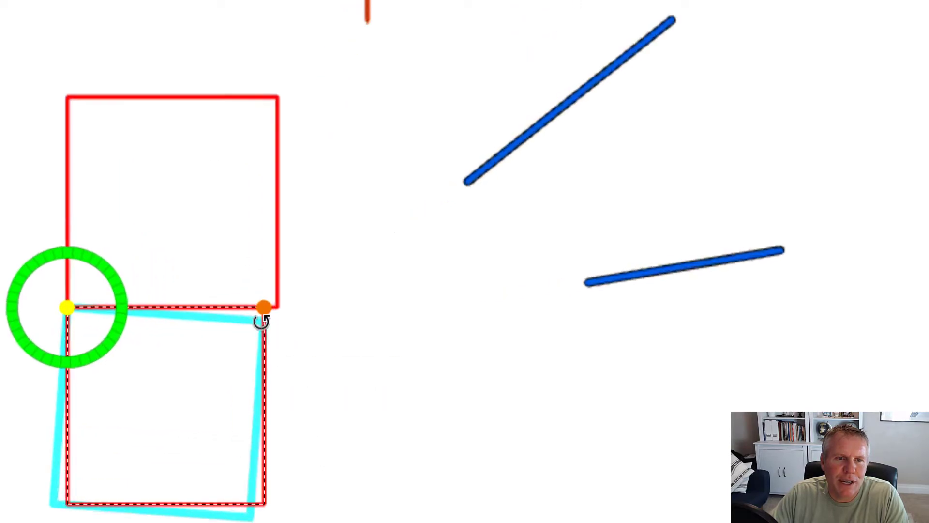
mouse_move(311, 427)
mouse_down()
mouse_move(689, 305)
mouse_move(680, 215)
mouse_up()
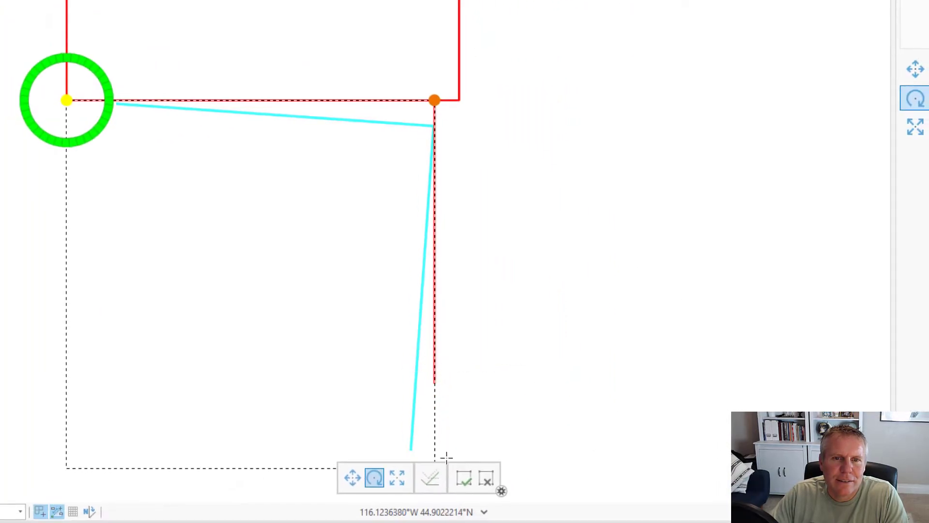
click(463, 478)
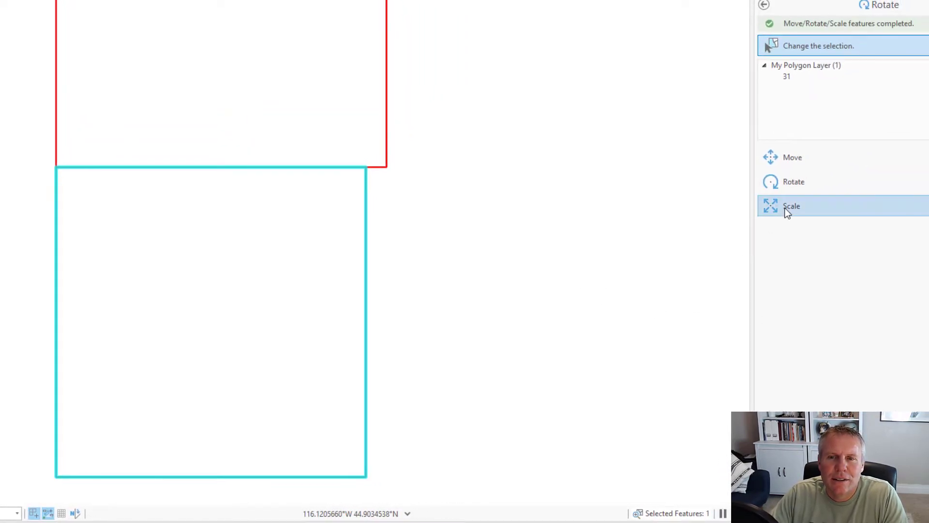
click(794, 202)
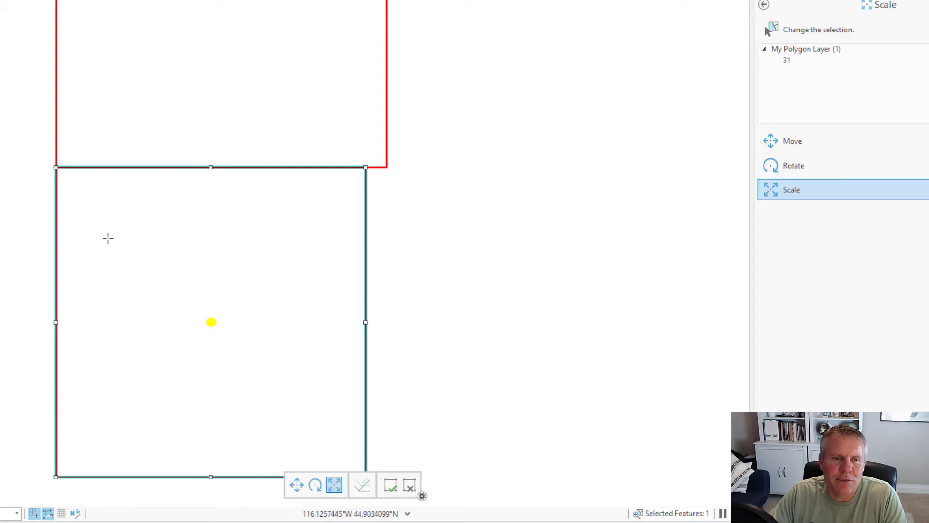
key(ctrl)
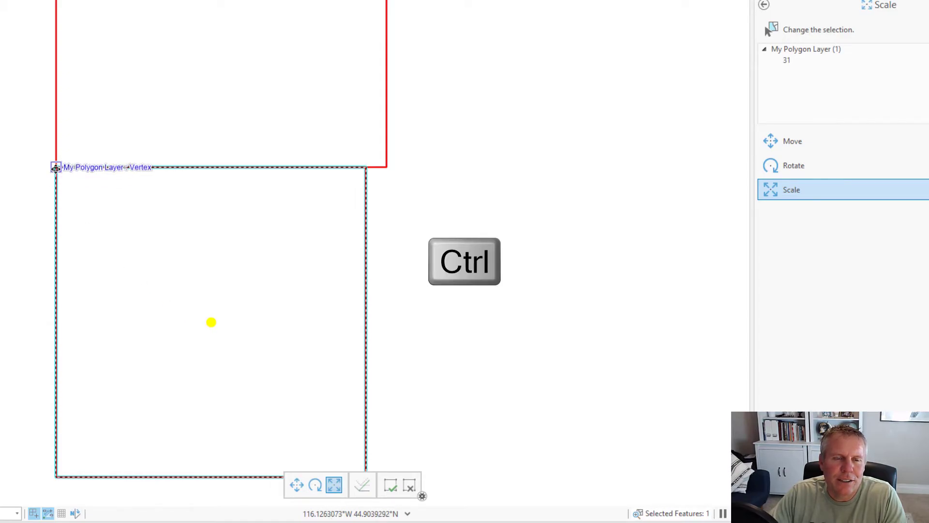
ctrl+click(56, 167)
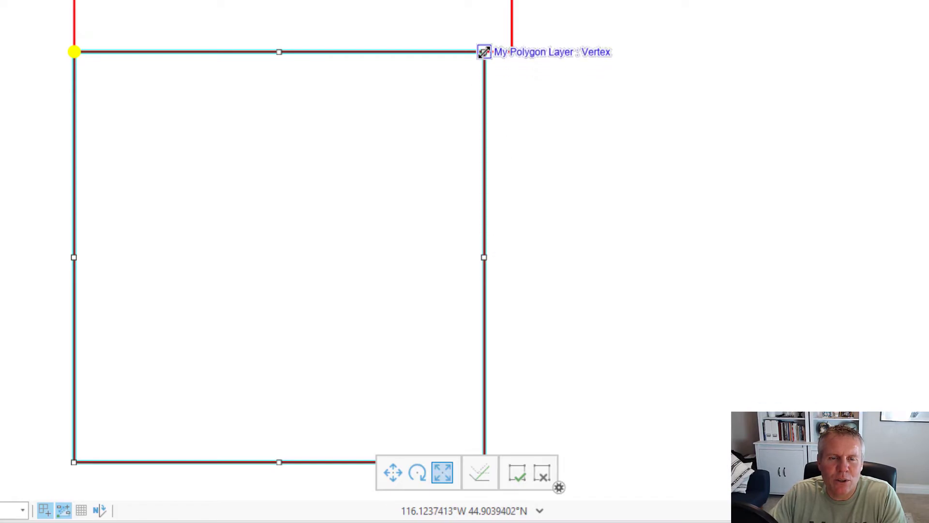
drag(484, 52, 512, 52)
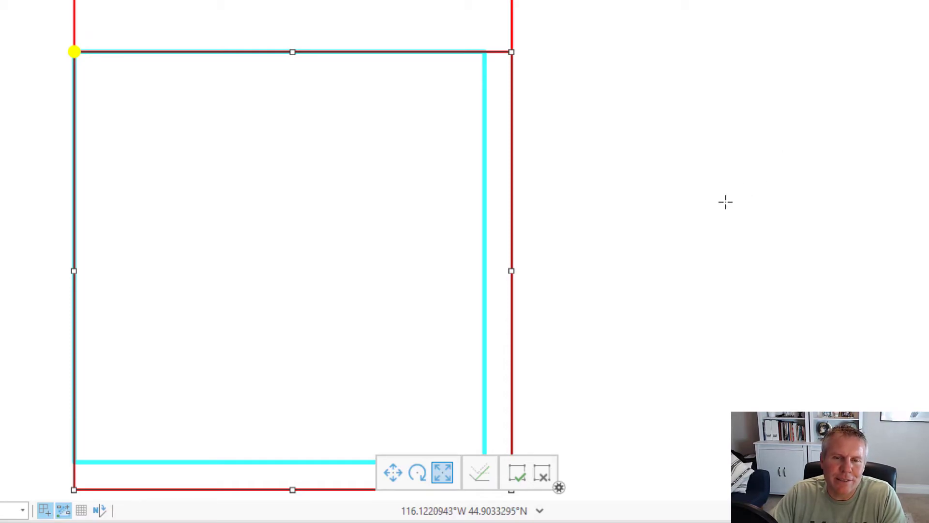
click(638, 224)
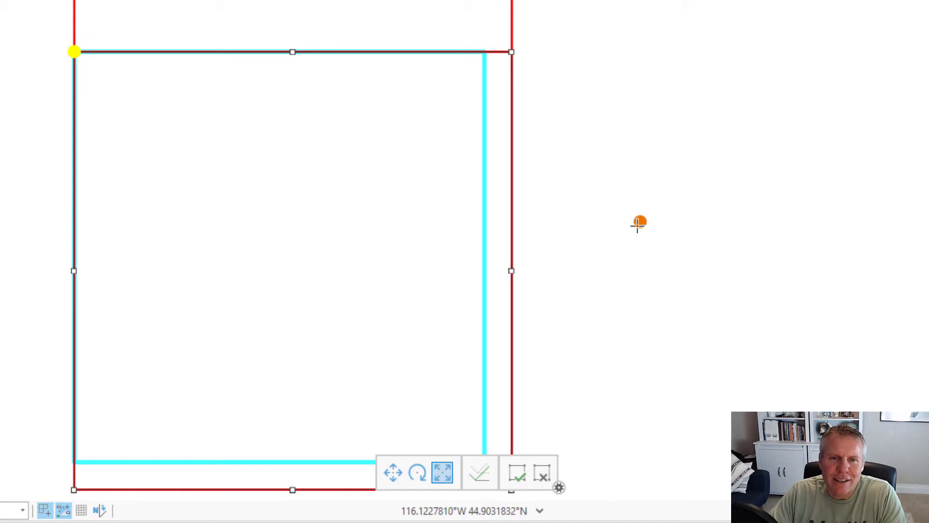
click(651, 252)
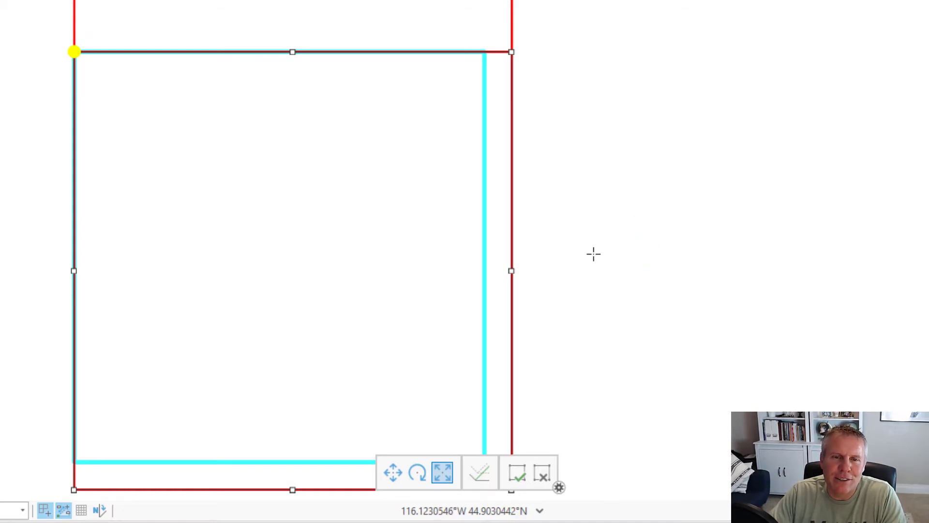
- Discard the pending scale, then scale the square from its top-left corner toward the neighbour's corner
click(542, 473)
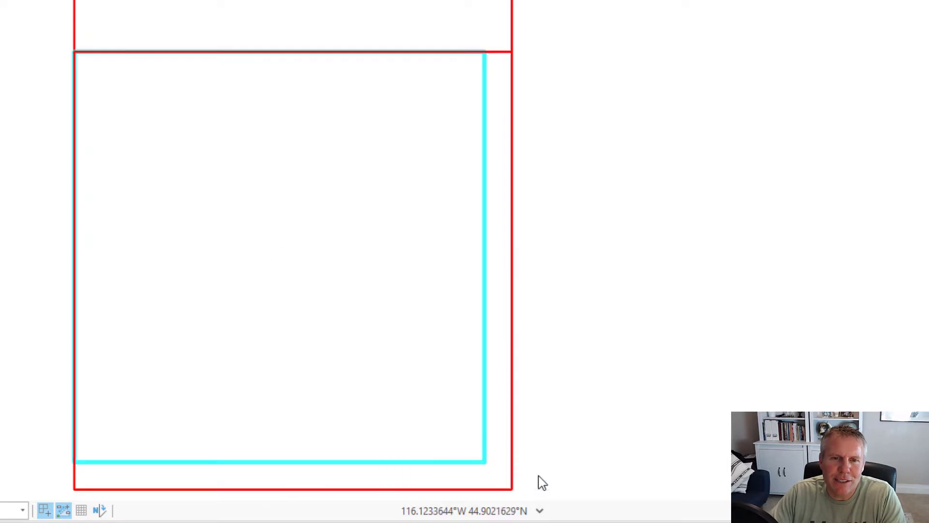
ctrl+click(73, 51)
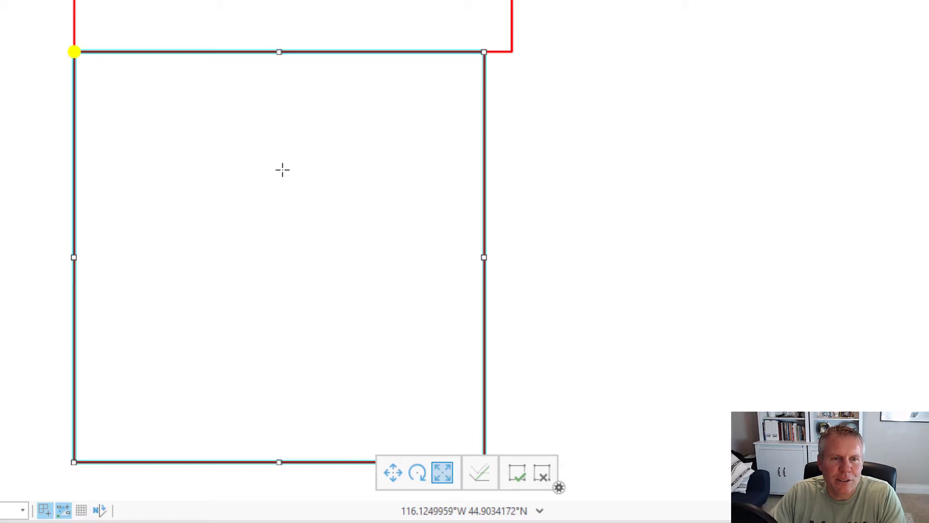
click(484, 52)
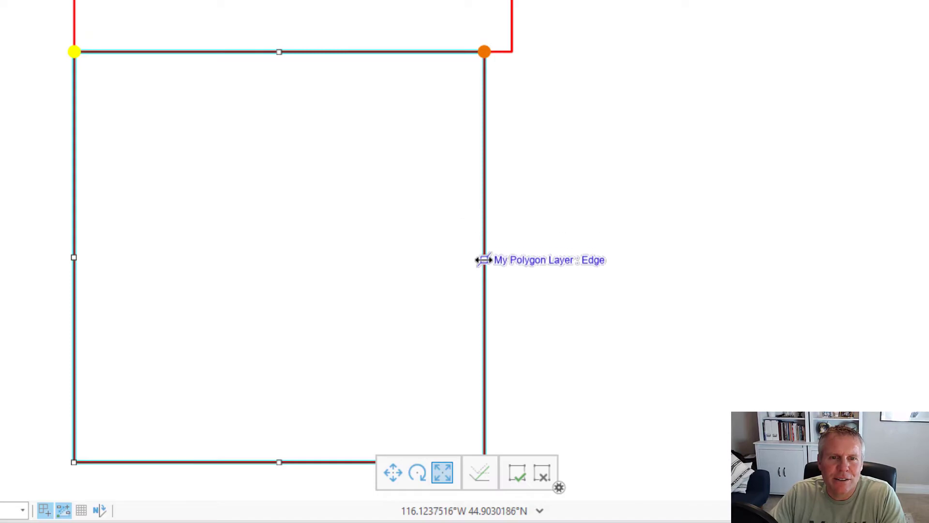
drag(484, 260, 432, 245)
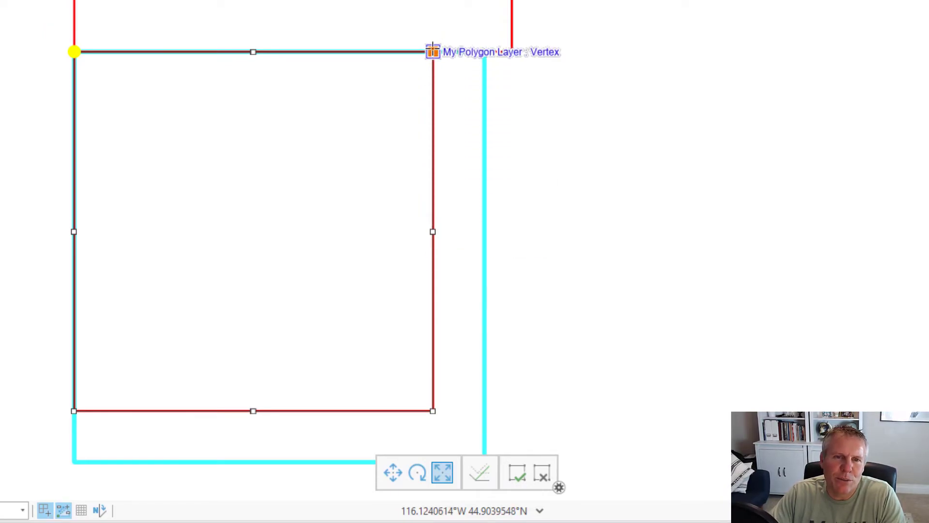
drag(433, 50, 484, 50)
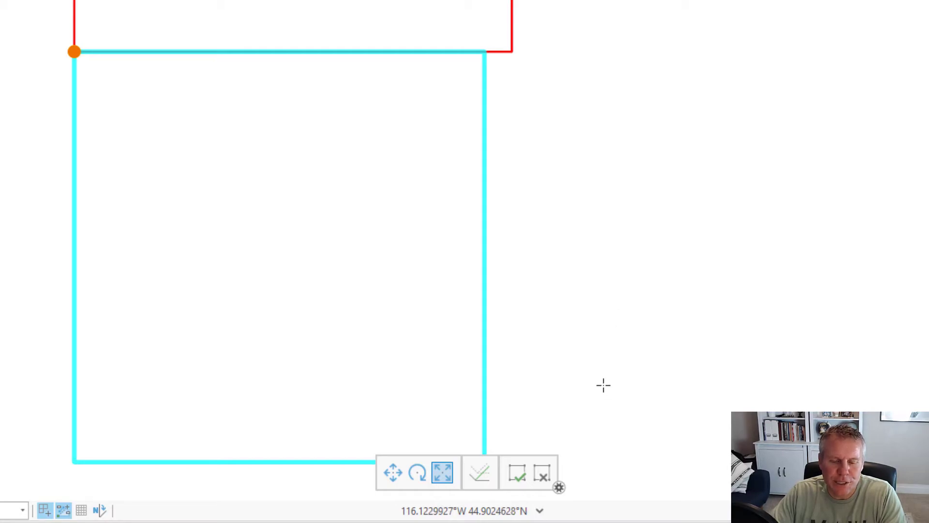
- Anchor at the top-left vertex, stretch the square to the red polygon's width, and finish
ctrl+click(73, 52)
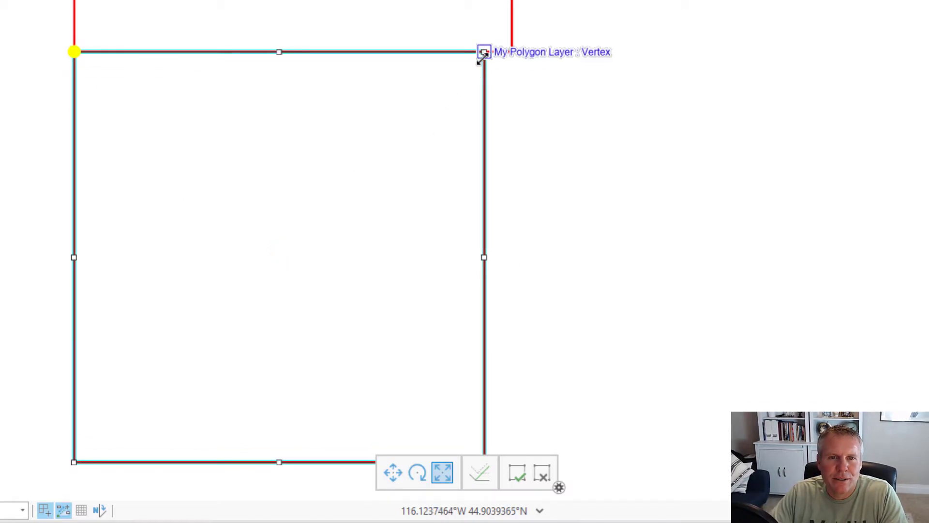
drag(484, 260, 511, 50)
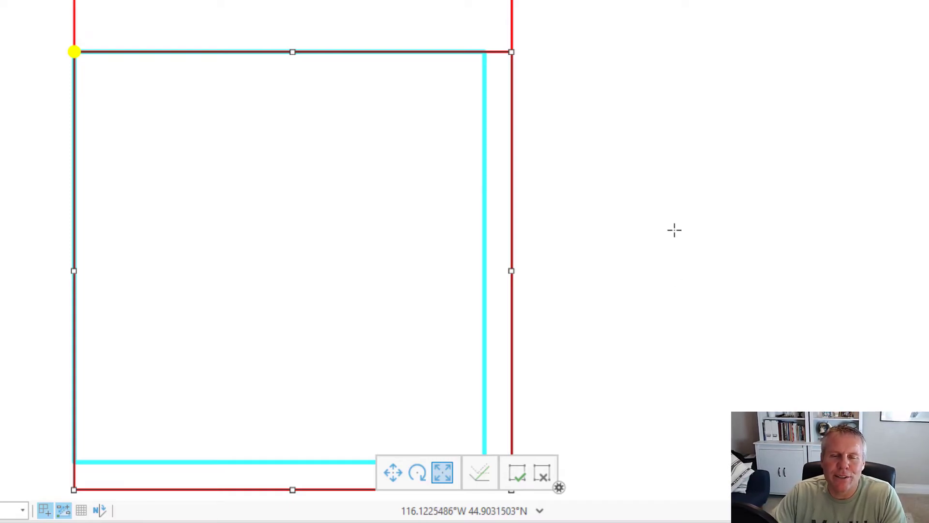
click(517, 472)
- Select the shorter blue line and move its left endpoint onto the other line's lower endpoint
scroll(768, 291, down, 3)
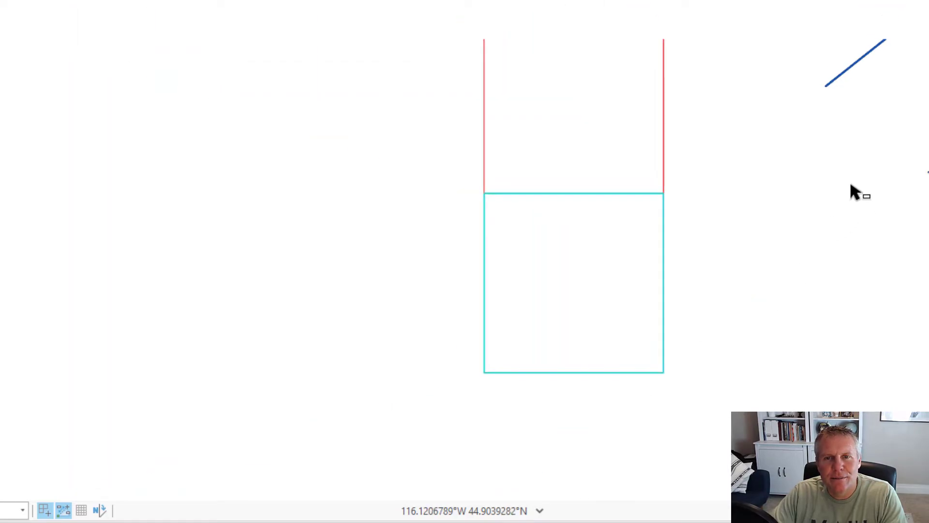
drag(765, 176, 500, 222)
click(633, 91)
drag(636, 173, 671, 233)
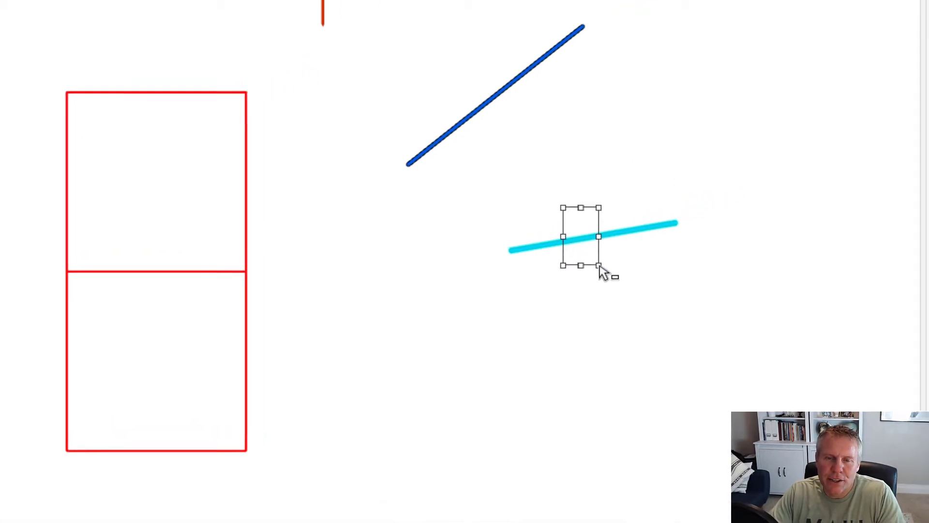
click(778, 145)
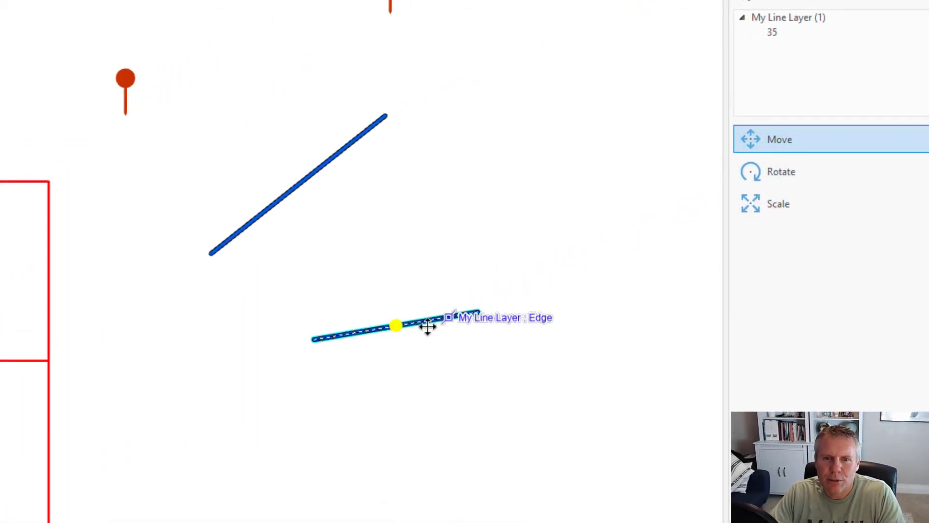
ctrl+click(318, 338)
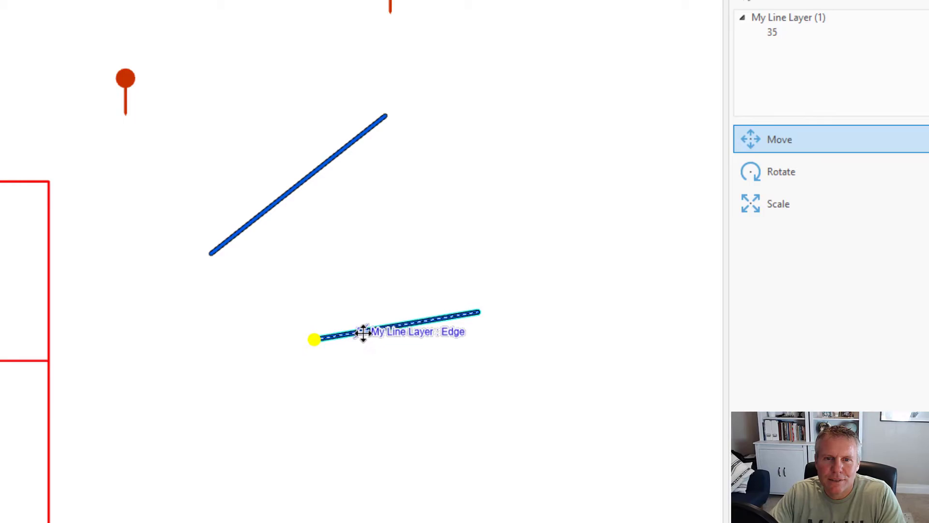
drag(361, 332, 211, 253)
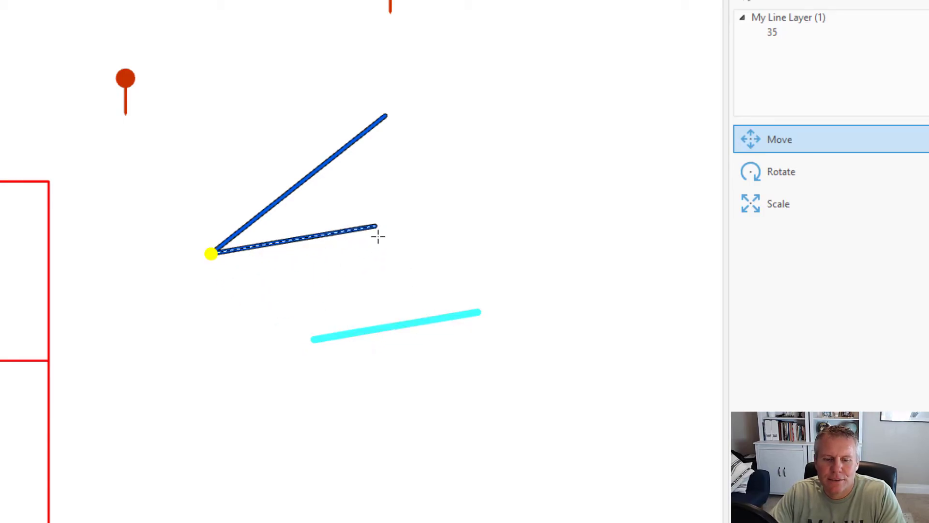
- Rotate the short line about that endpoint so it lies along the longer blue line
click(775, 180)
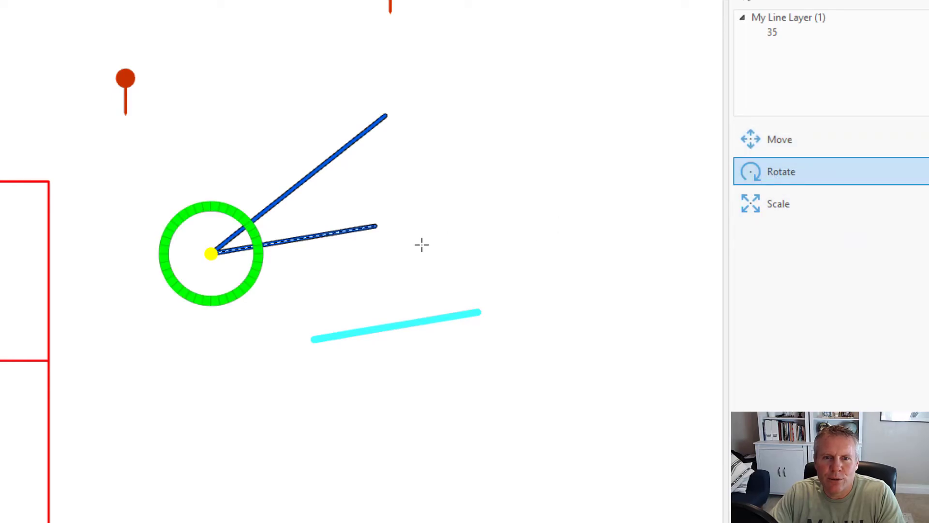
click(371, 224)
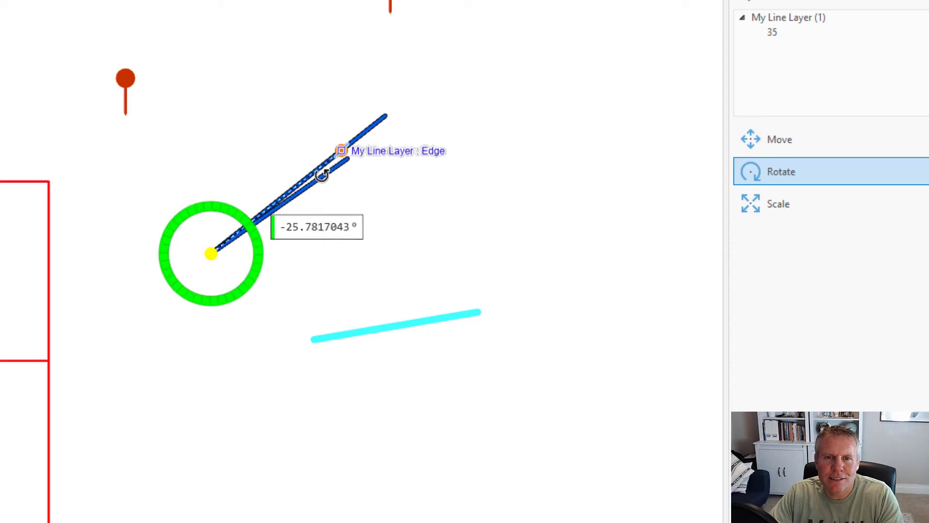
click(341, 151)
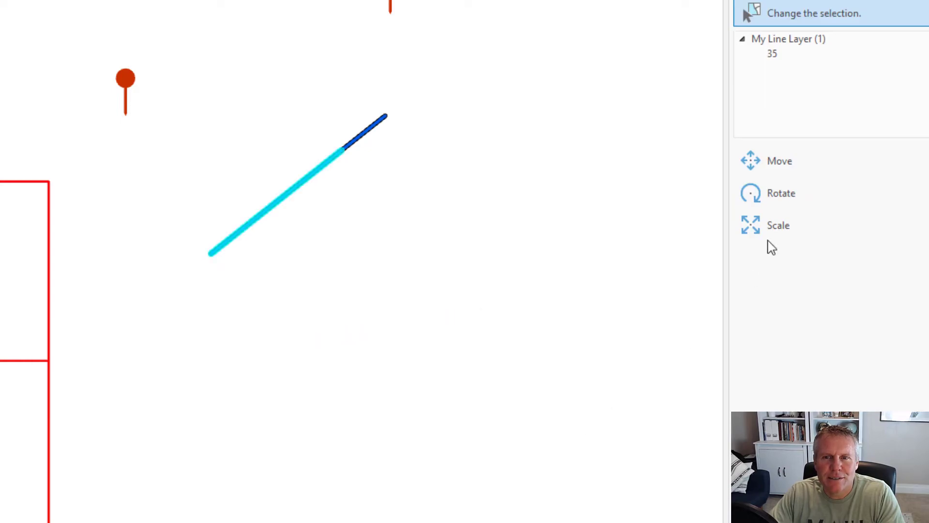
- Scale line feature 35 to about 133.54% from its lower endpoint so it meets the other line's upper end
click(766, 231)
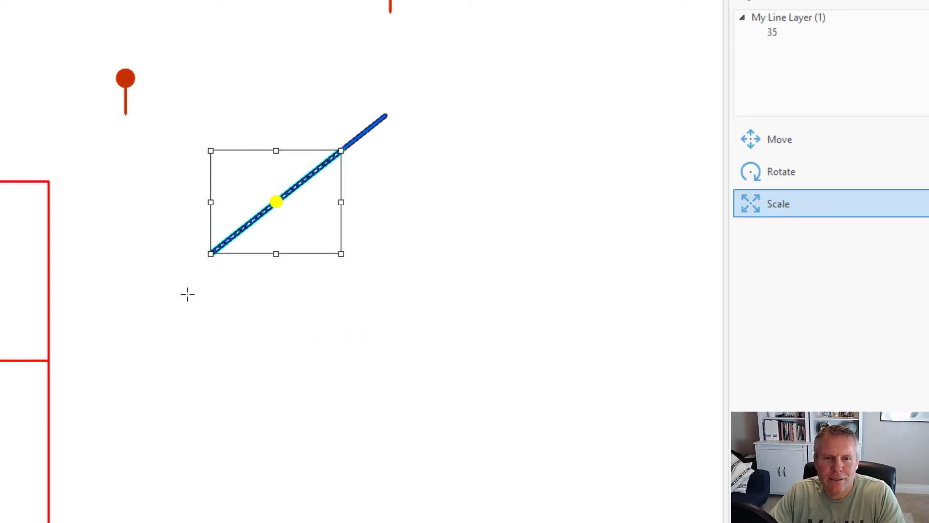
drag(210, 255, 210, 253)
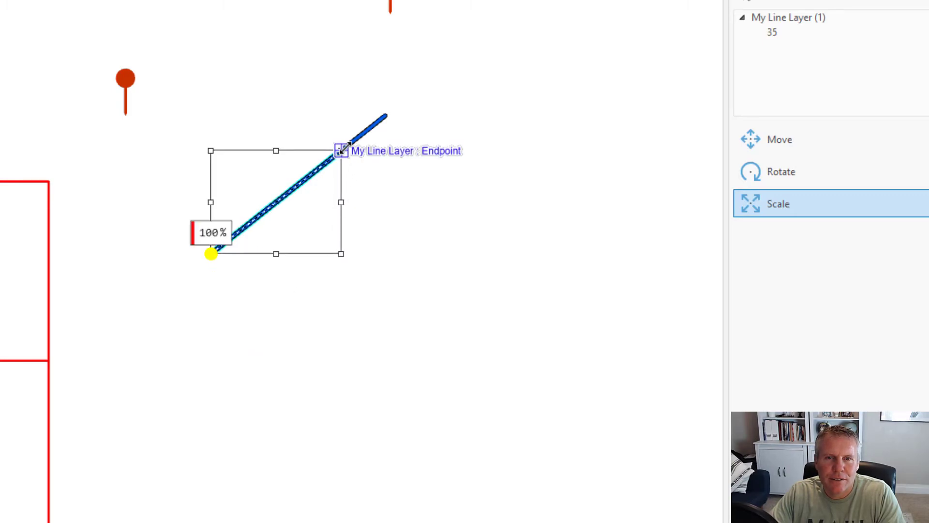
drag(342, 151, 386, 117)
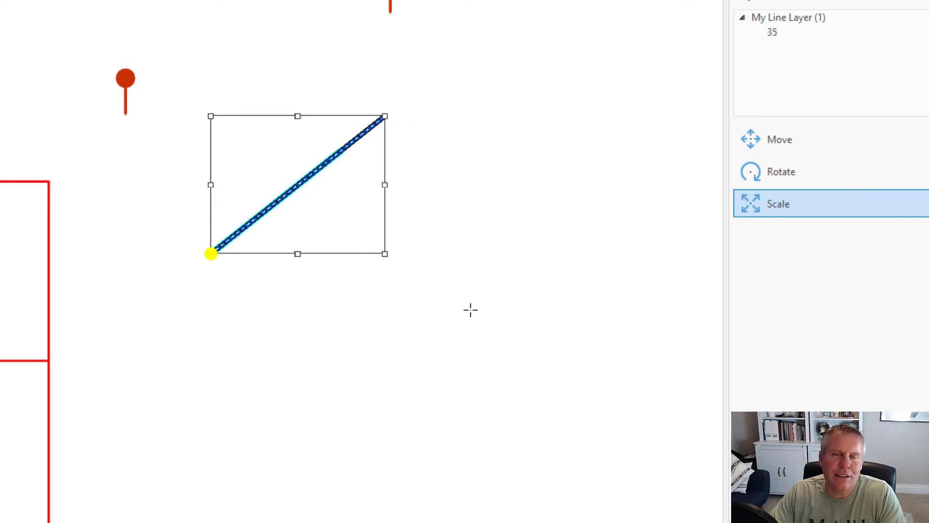
key(Escape)
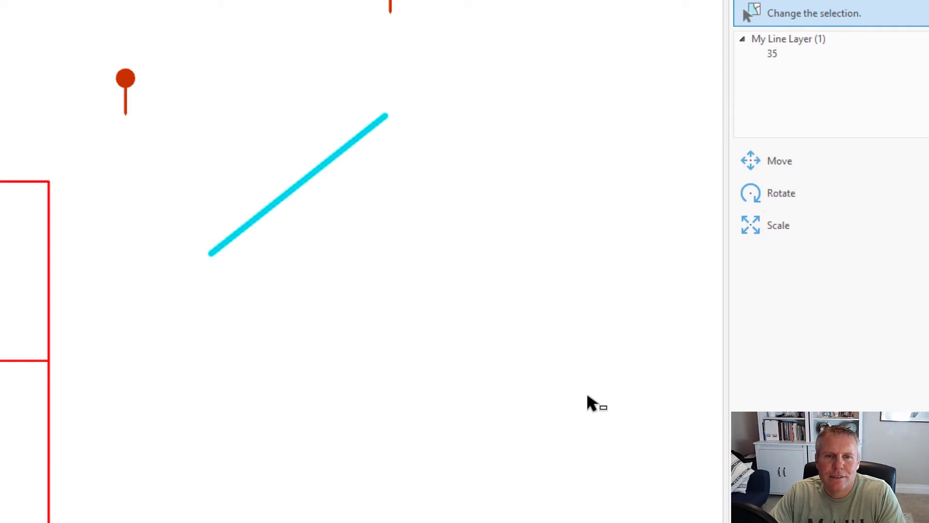
- Select only the left pin point, try scaling it alone, then abandon that attempt
drag(75, 42, 182, 143)
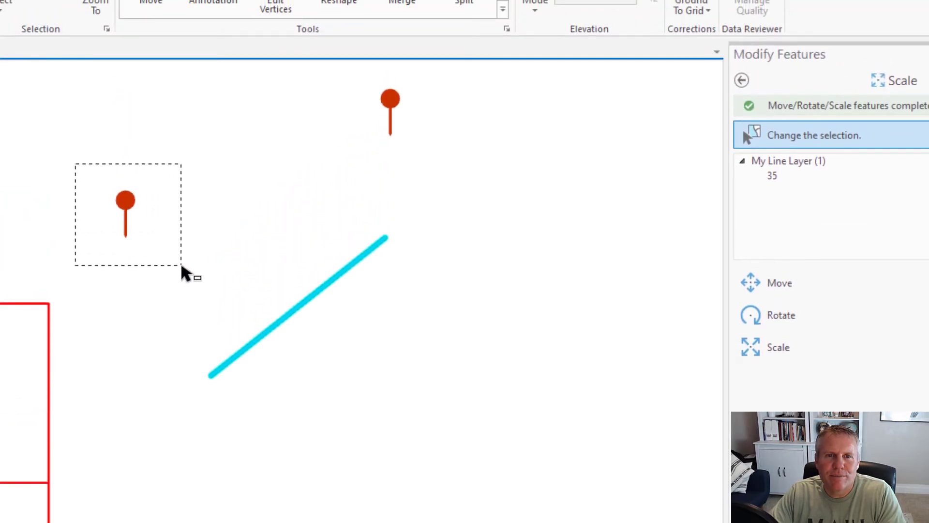
drag(182, 268, 183, 267)
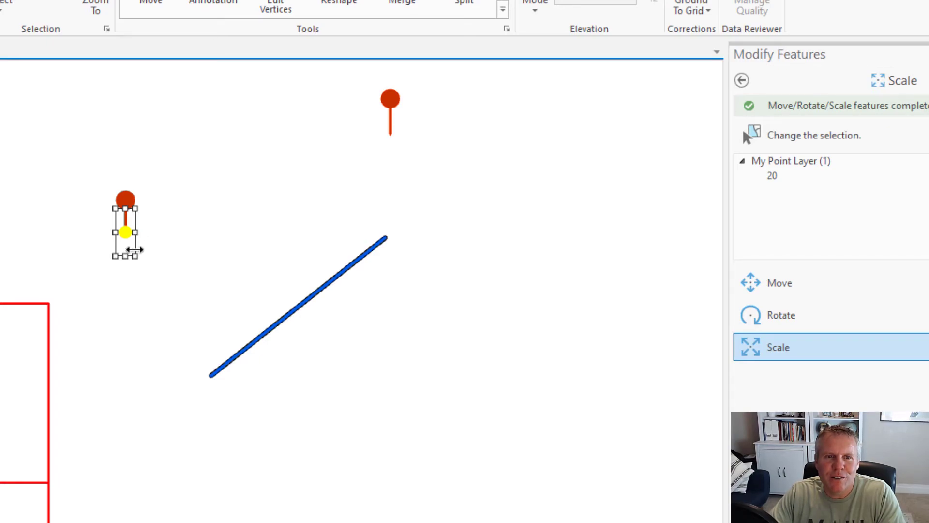
drag(135, 233, 344, 210)
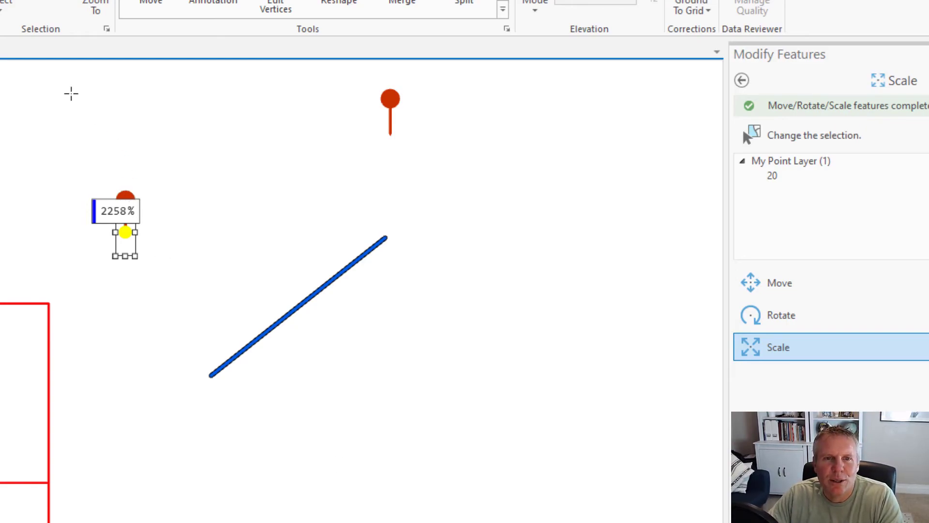
click(6, 5)
- Select both pins without the line and scale them from the lower-left pin to about 173%
drag(56, 69, 471, 282)
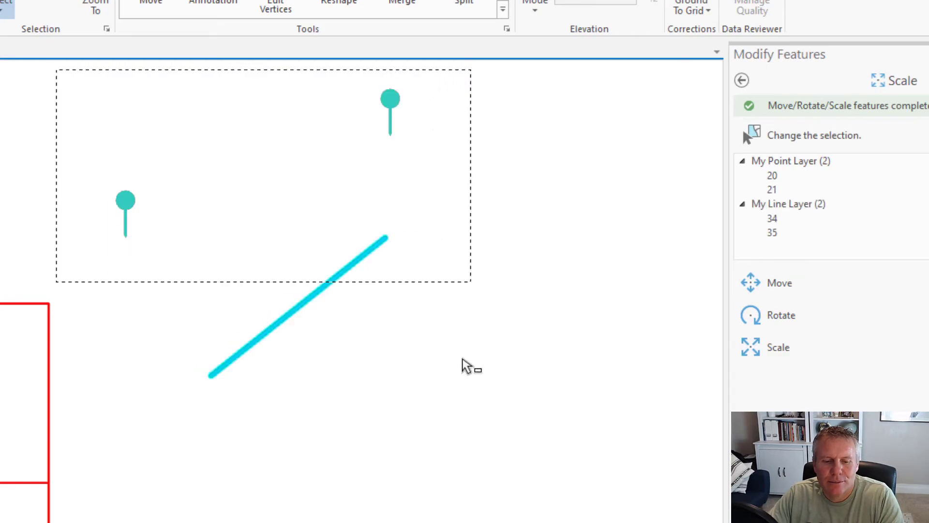
ctrl+click(271, 312)
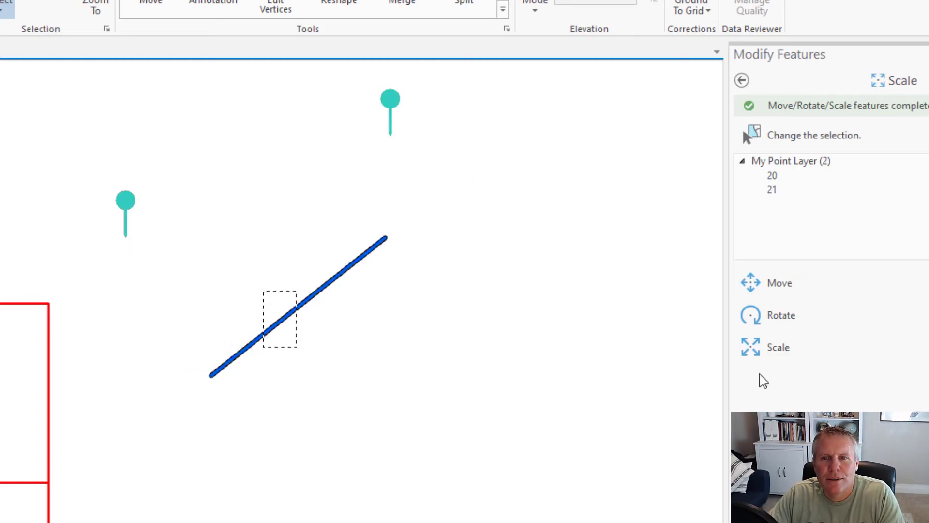
click(770, 347)
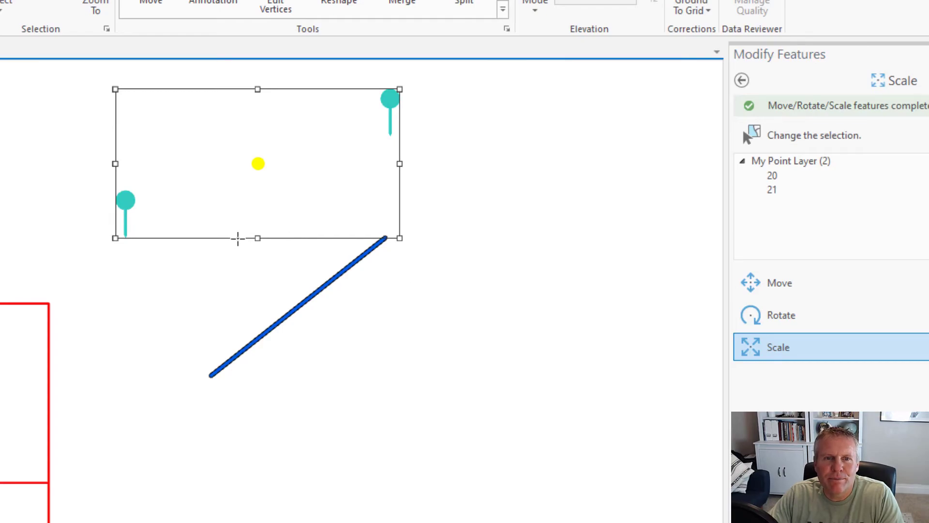
ctrl+click(125, 233)
drag(399, 163, 480, 174)
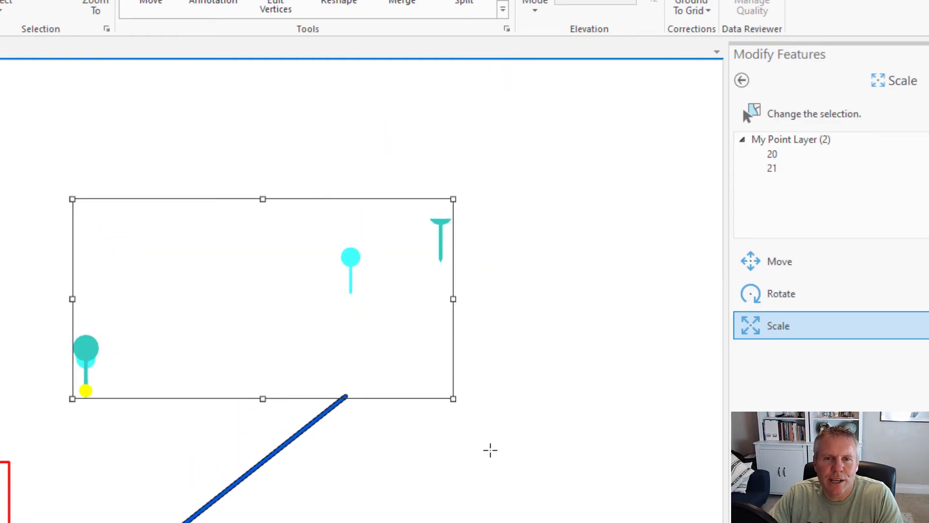
drag(454, 399, 561, 502)
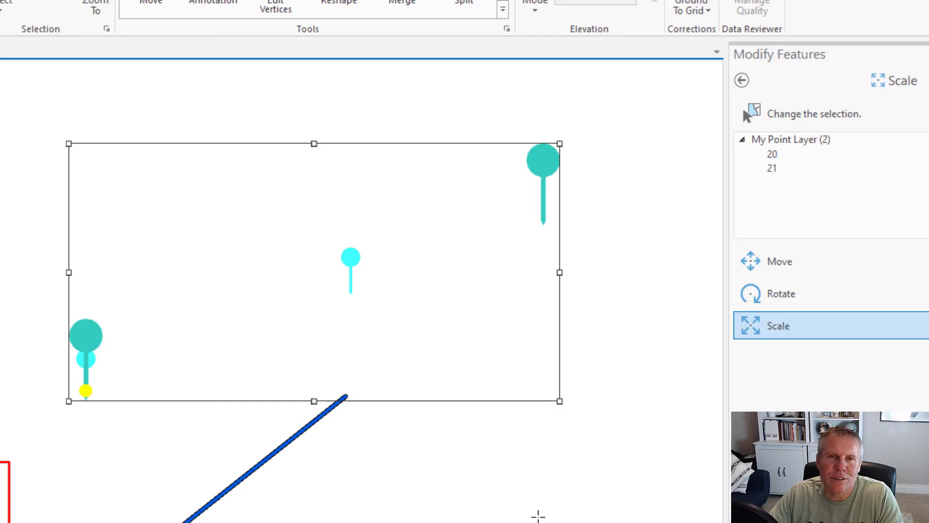
key(F2)
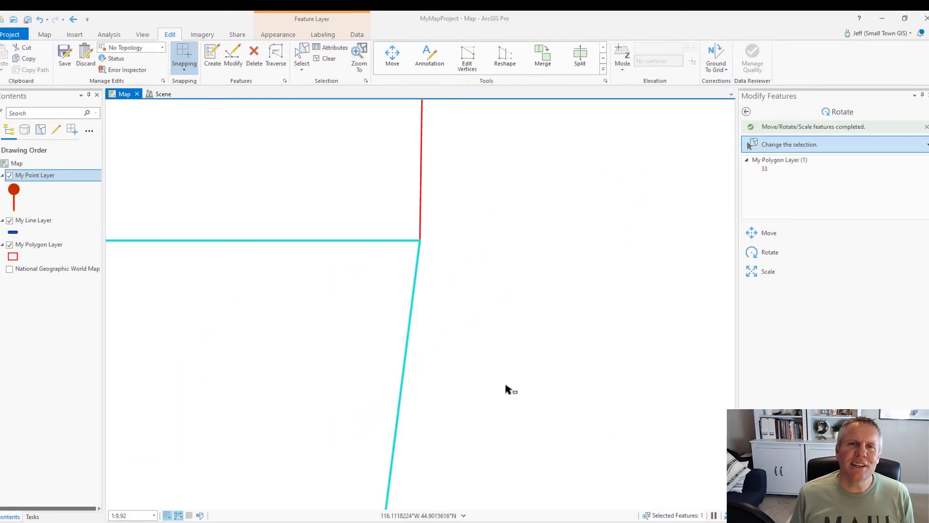